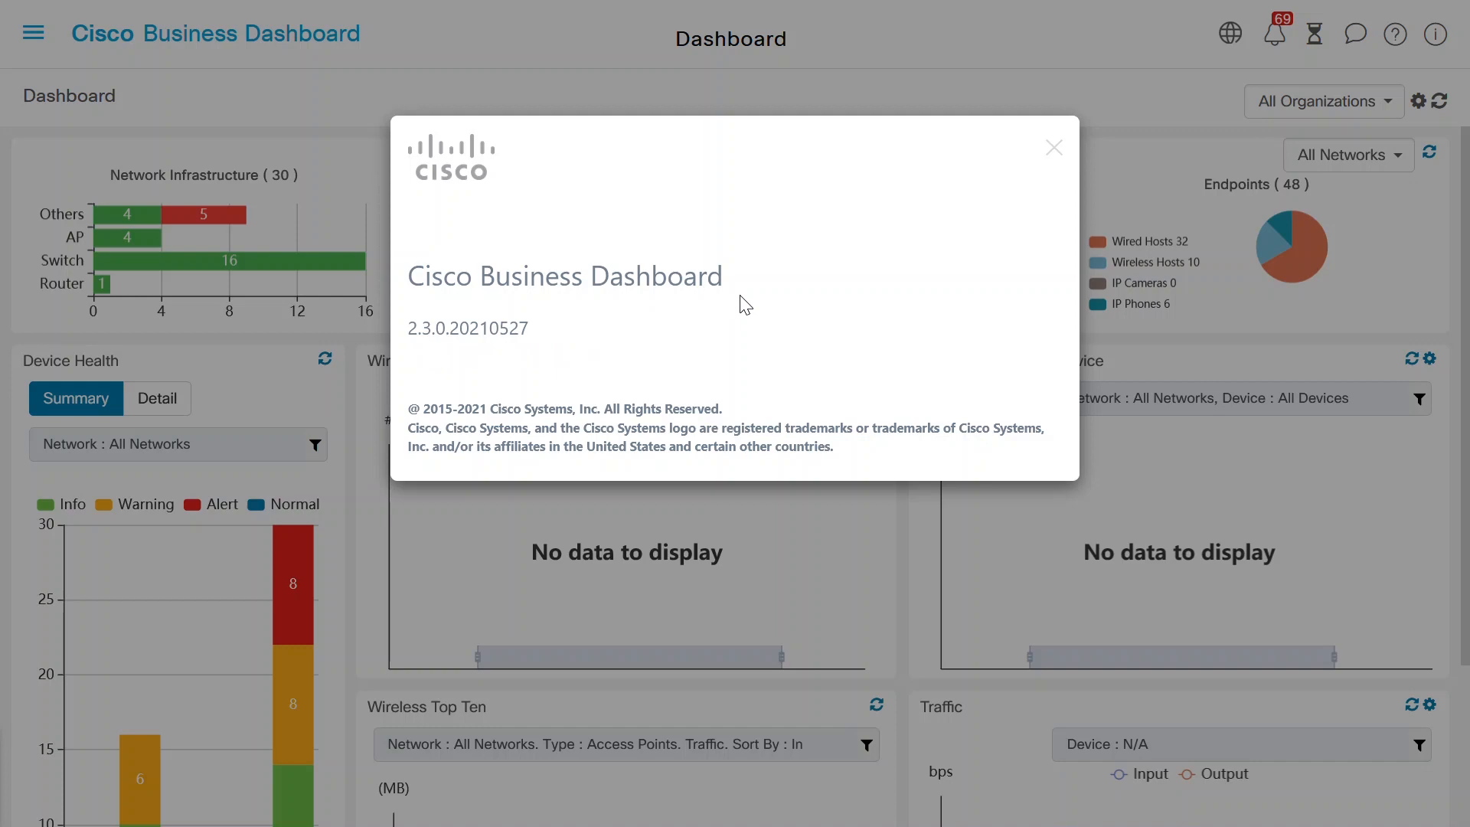
- Close the About window showing version 2.3.0.20210527
{"action": "left_click", "coordinate": [1054, 149]}
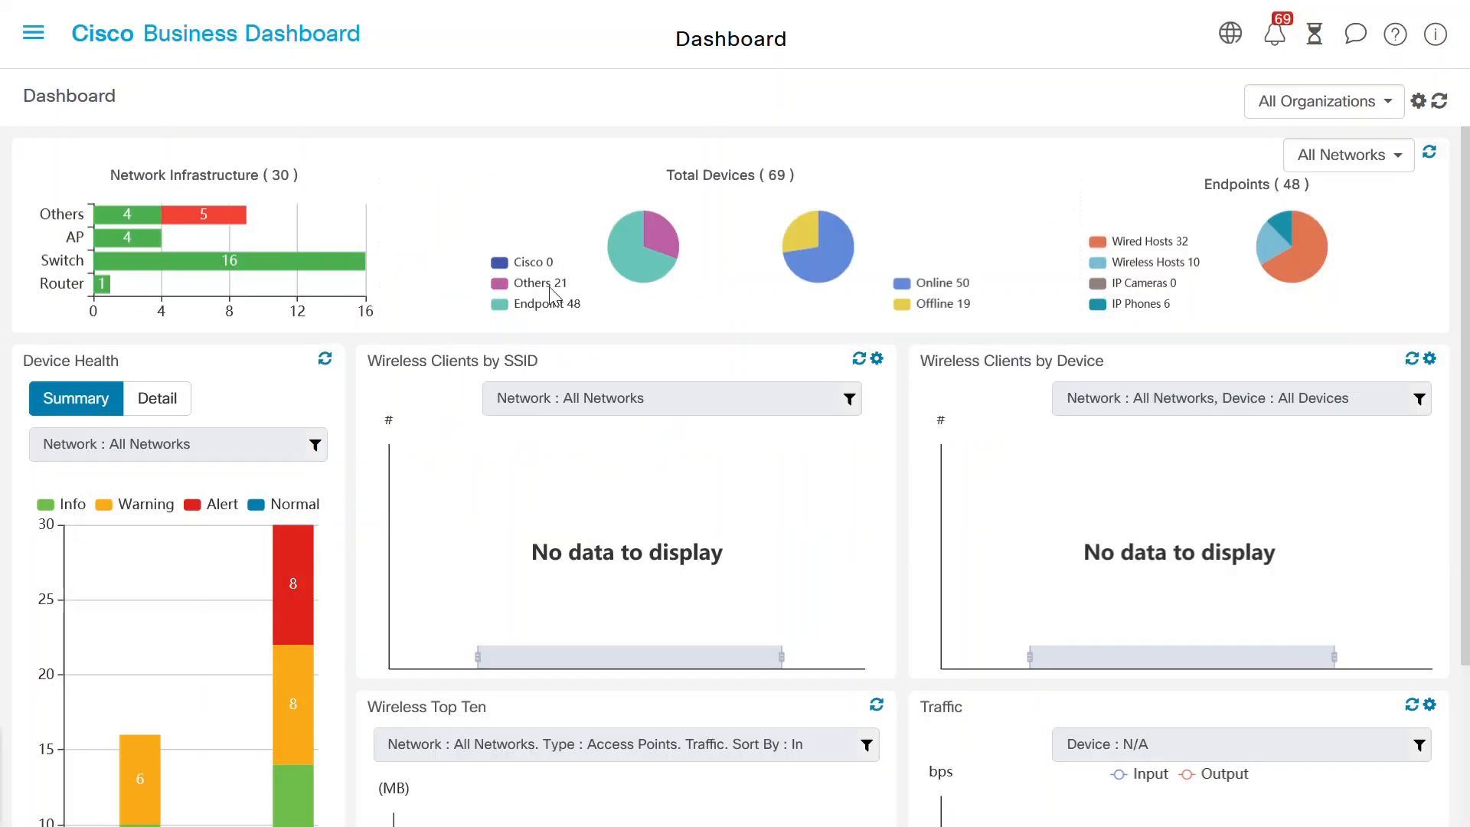
- Go to Port Management and scroll the Front Panel list down to switch1285e7 and Switch3093D4
{"action": "left_click", "coordinate": [34, 32]}
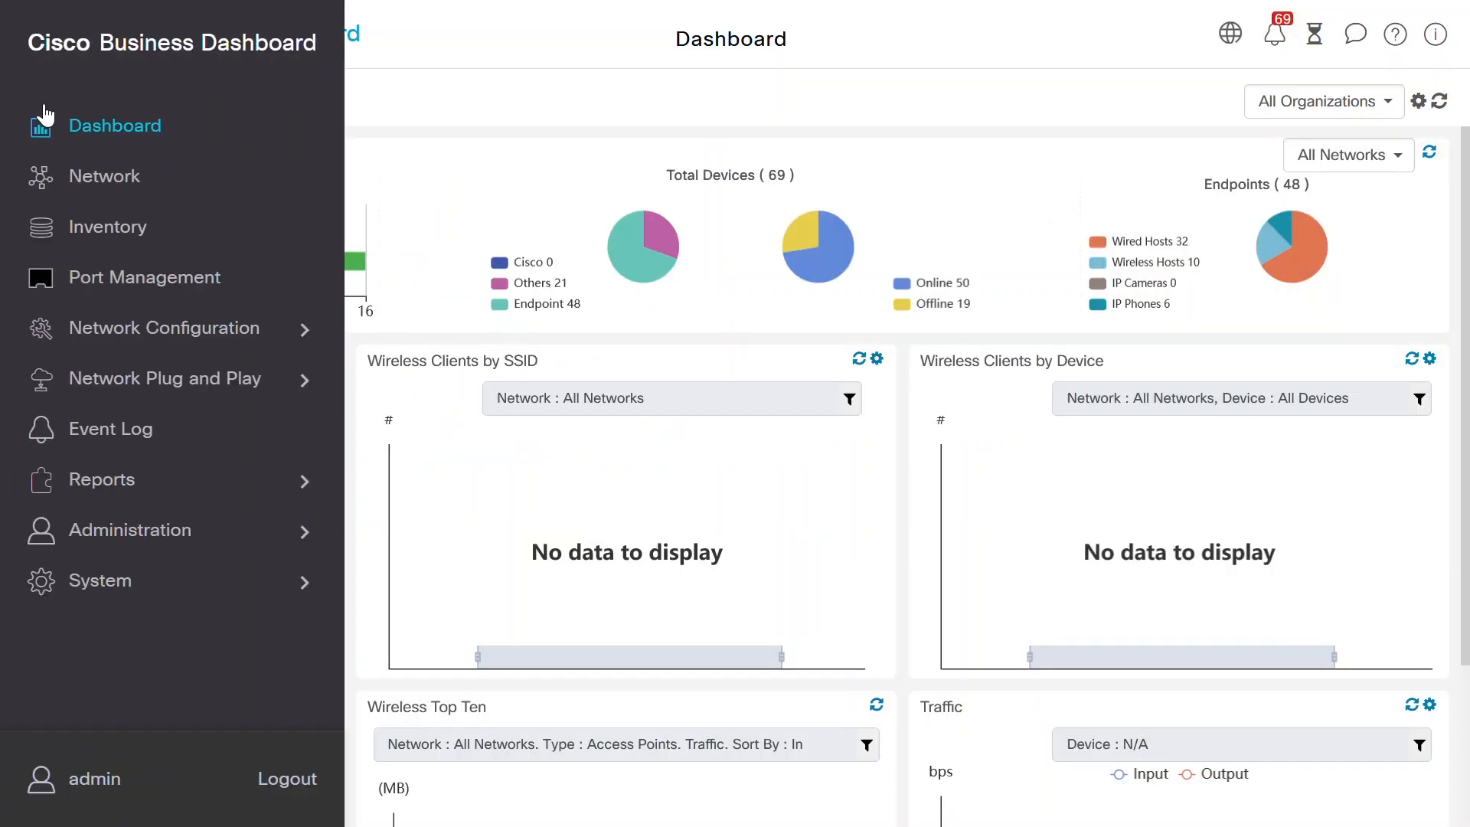
{"action": "left_click", "coordinate": [116, 287]}
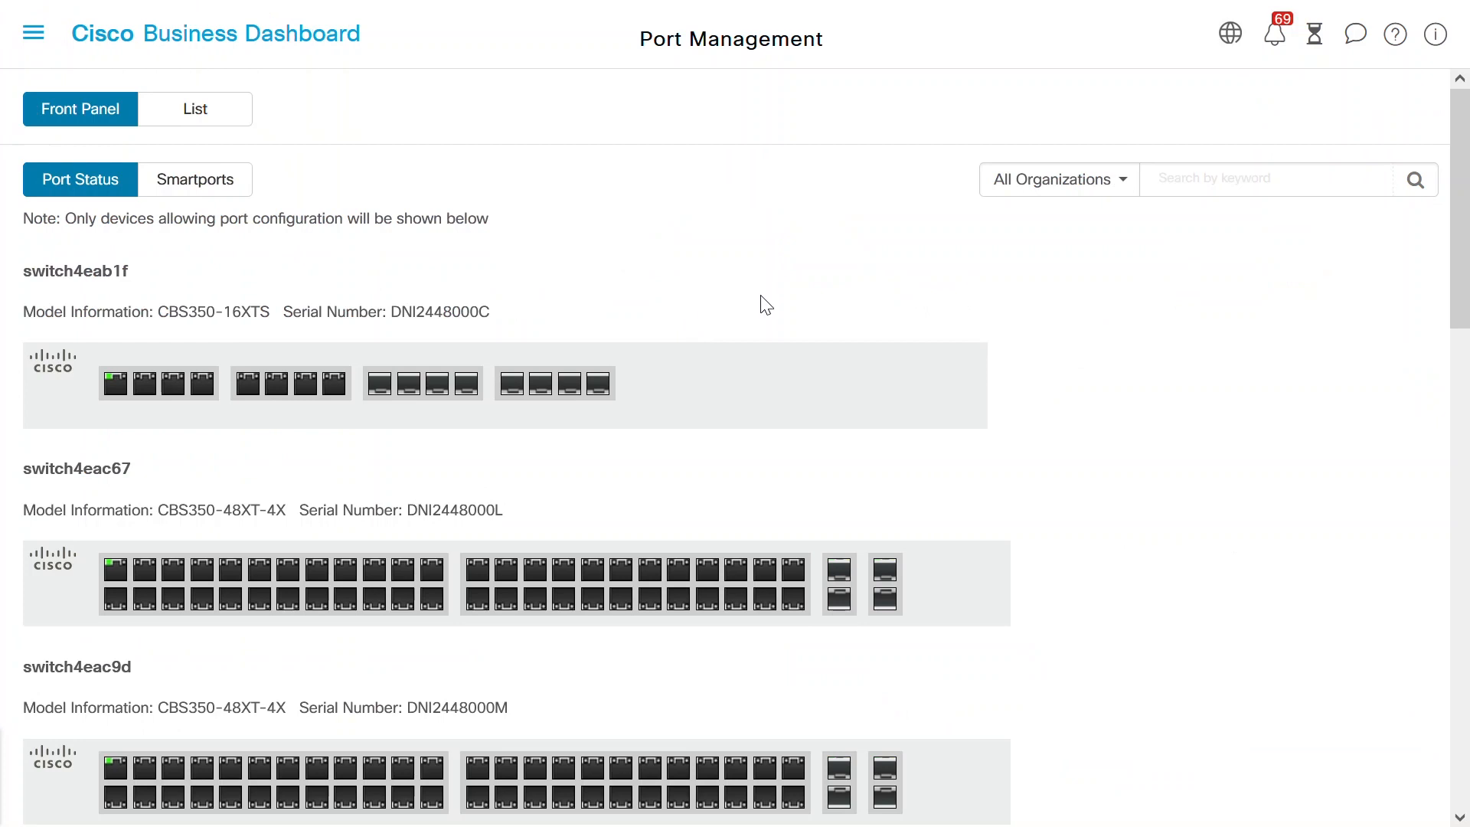
{"action": "left_click_drag", "start_coordinate": [1459, 263], "coordinate": [1459, 321]}
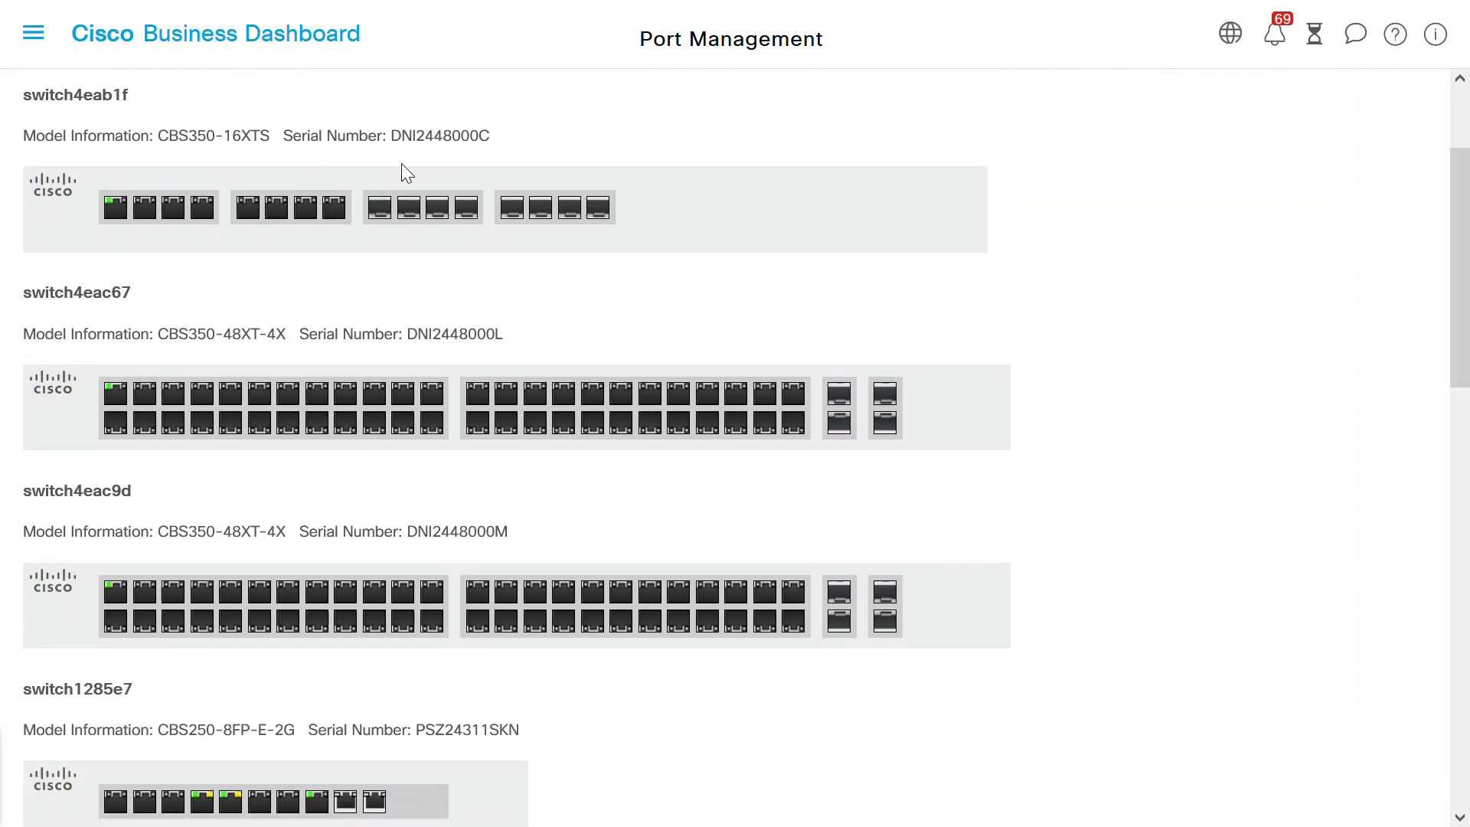
{"action": "left_click_drag", "start_coordinate": [1464, 213], "coordinate": [1466, 307]}
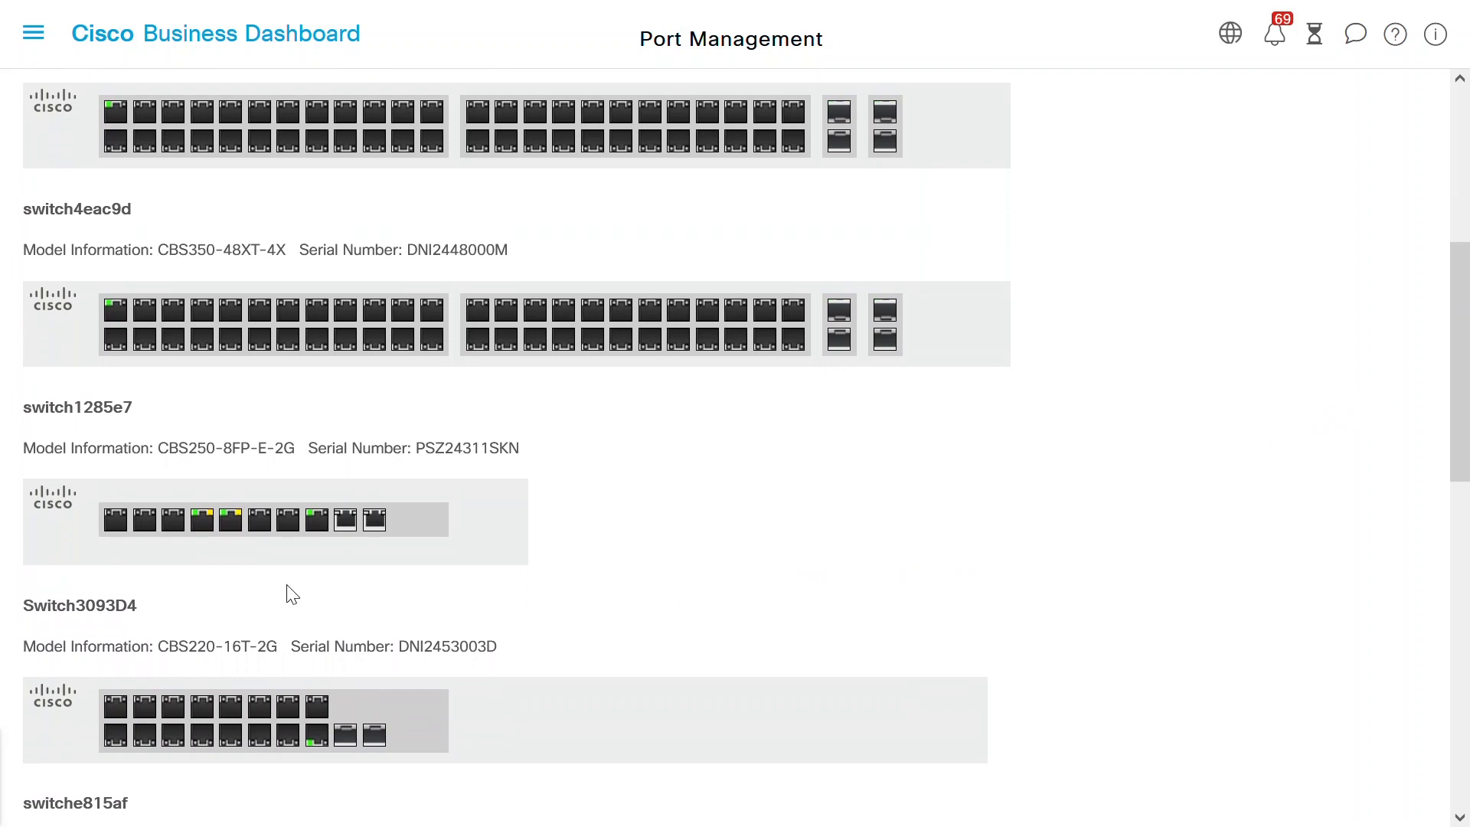
- Open port gi1 on switch1285e7 and save its General settings with Enabled kept
{"action": "left_click", "coordinate": [115, 522]}
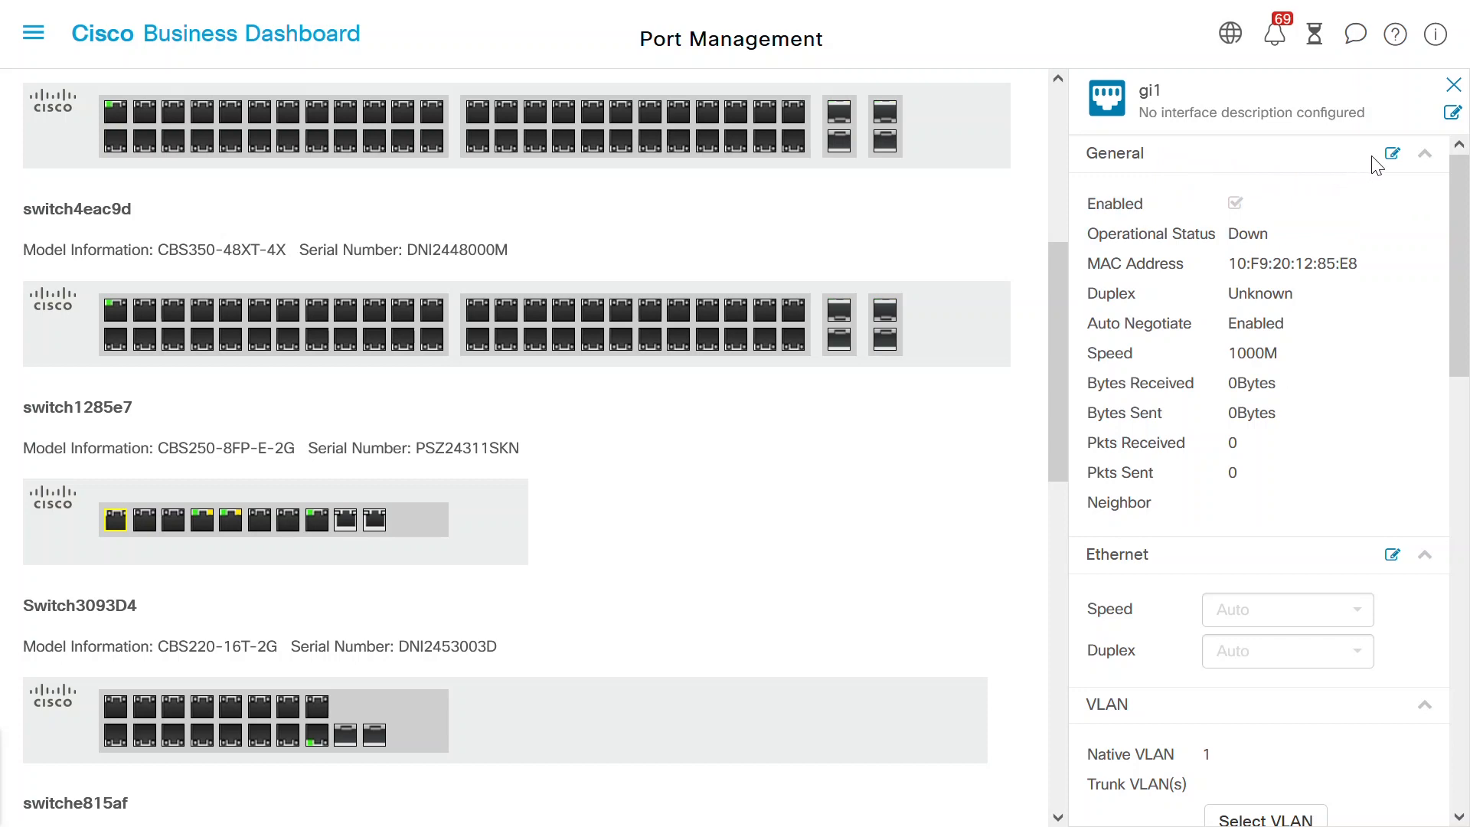
{"action": "left_click", "coordinate": [1393, 155]}
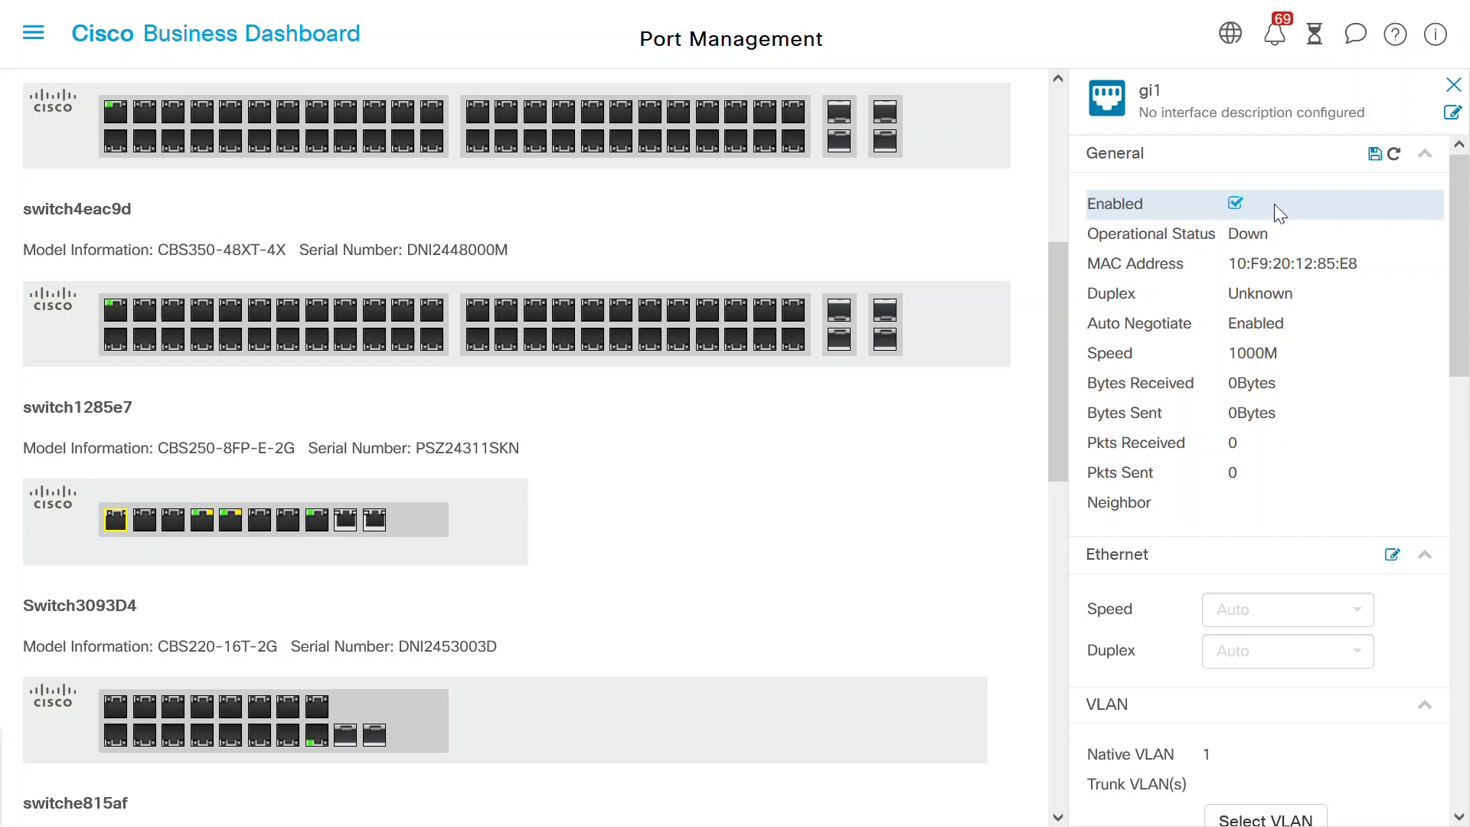
{"action": "left_click", "coordinate": [1376, 158]}
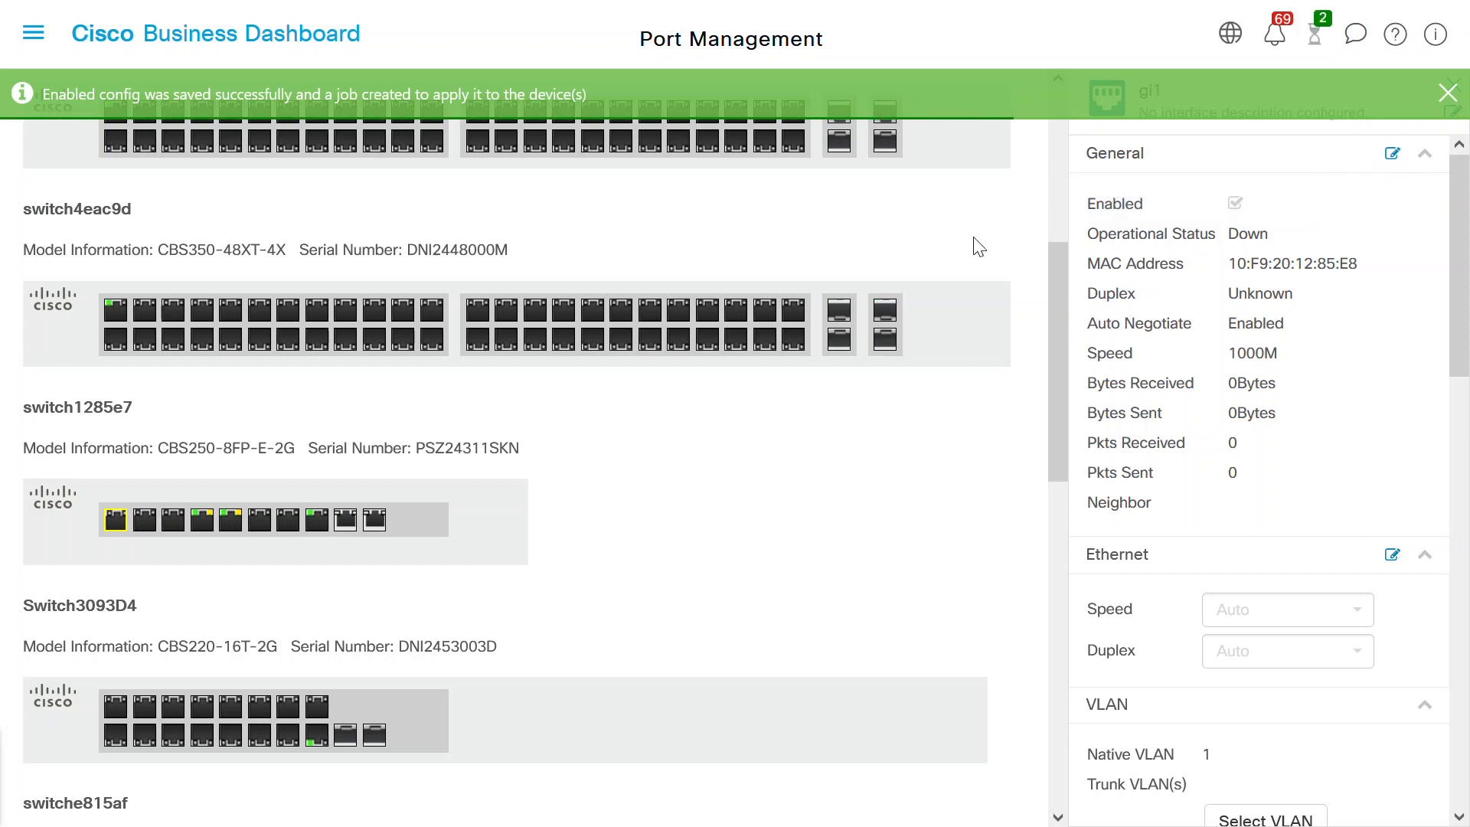
{"action": "left_click_drag", "start_coordinate": [1454, 225], "coordinate": [1465, 314]}
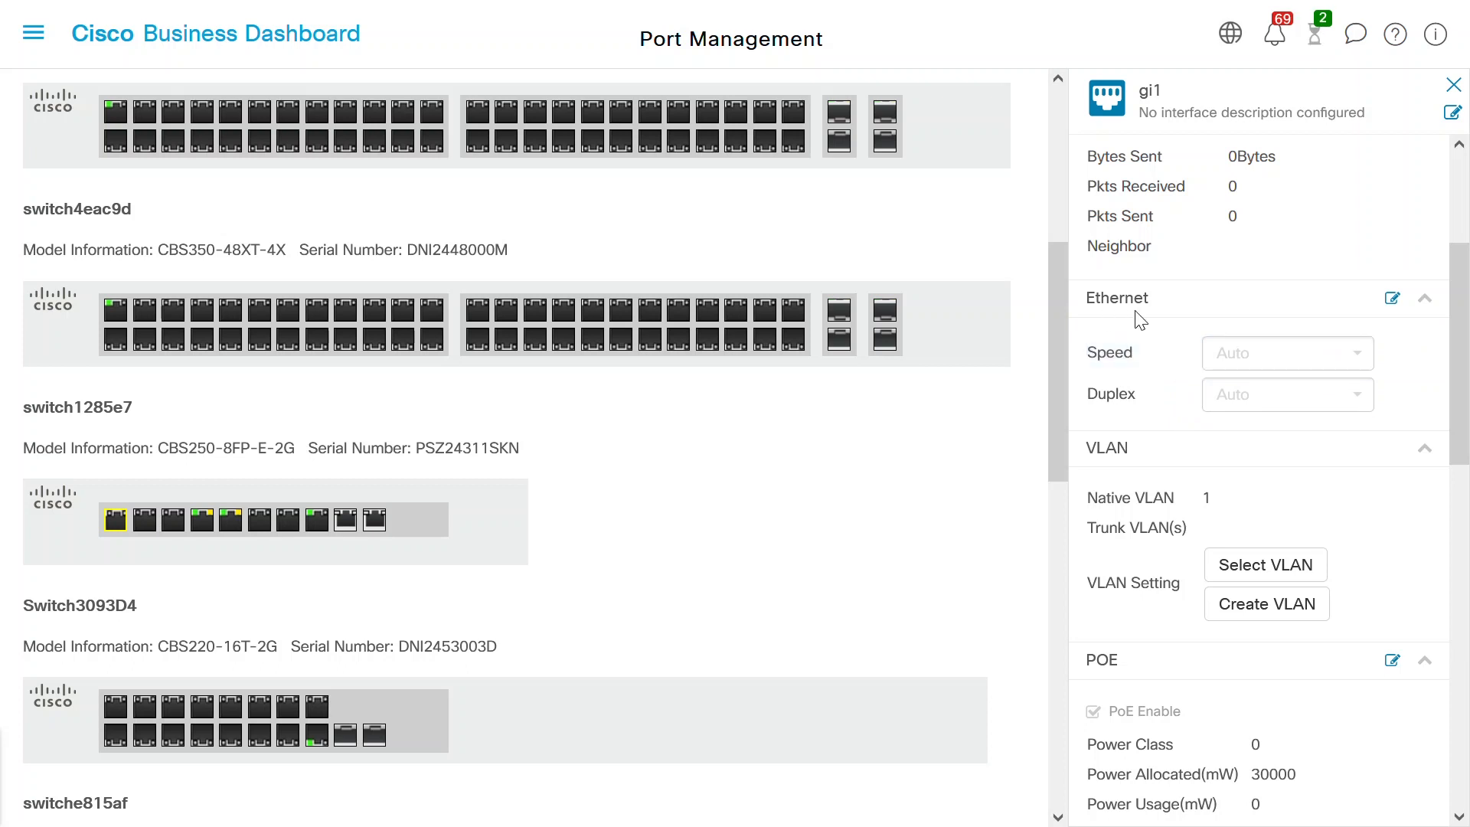
- Save gi1's Ethernet settings with Speed and Duplex both kept at Auto
{"action": "left_click", "coordinate": [1393, 300]}
{"action": "left_click", "coordinate": [1357, 357]}
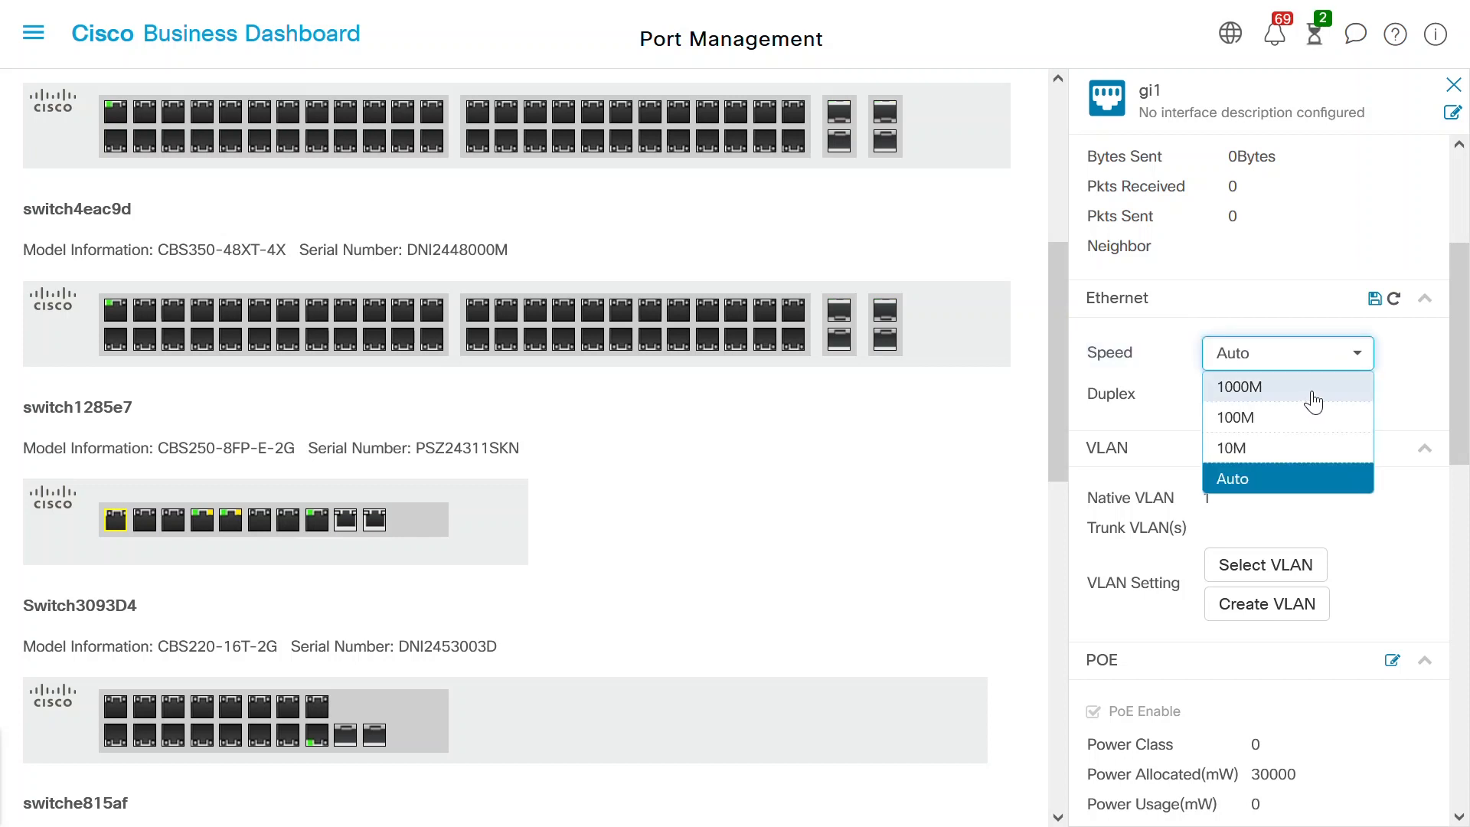
{"action": "left_click", "coordinate": [1285, 482]}
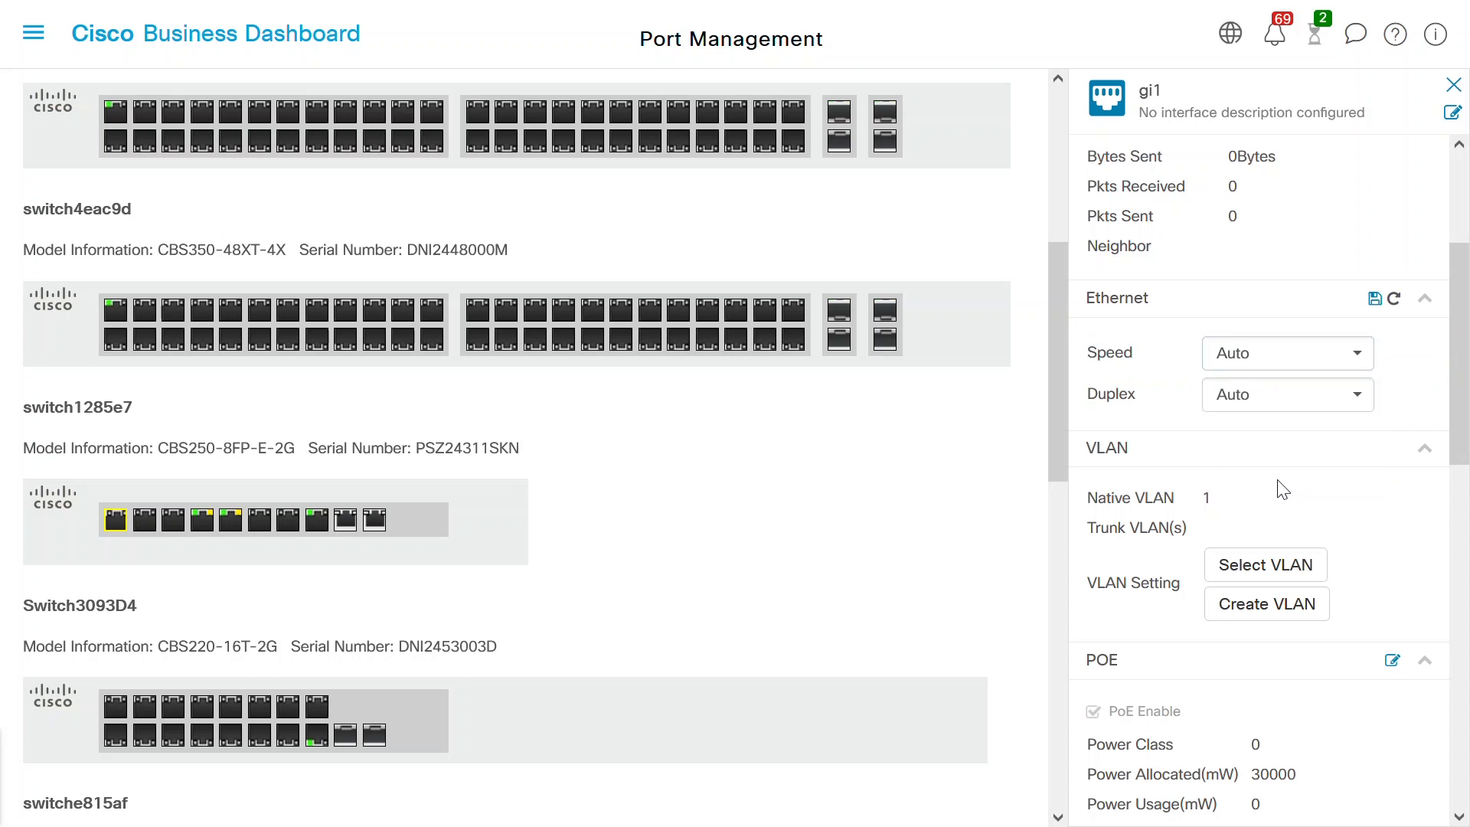
{"action": "left_click", "coordinate": [1362, 399]}
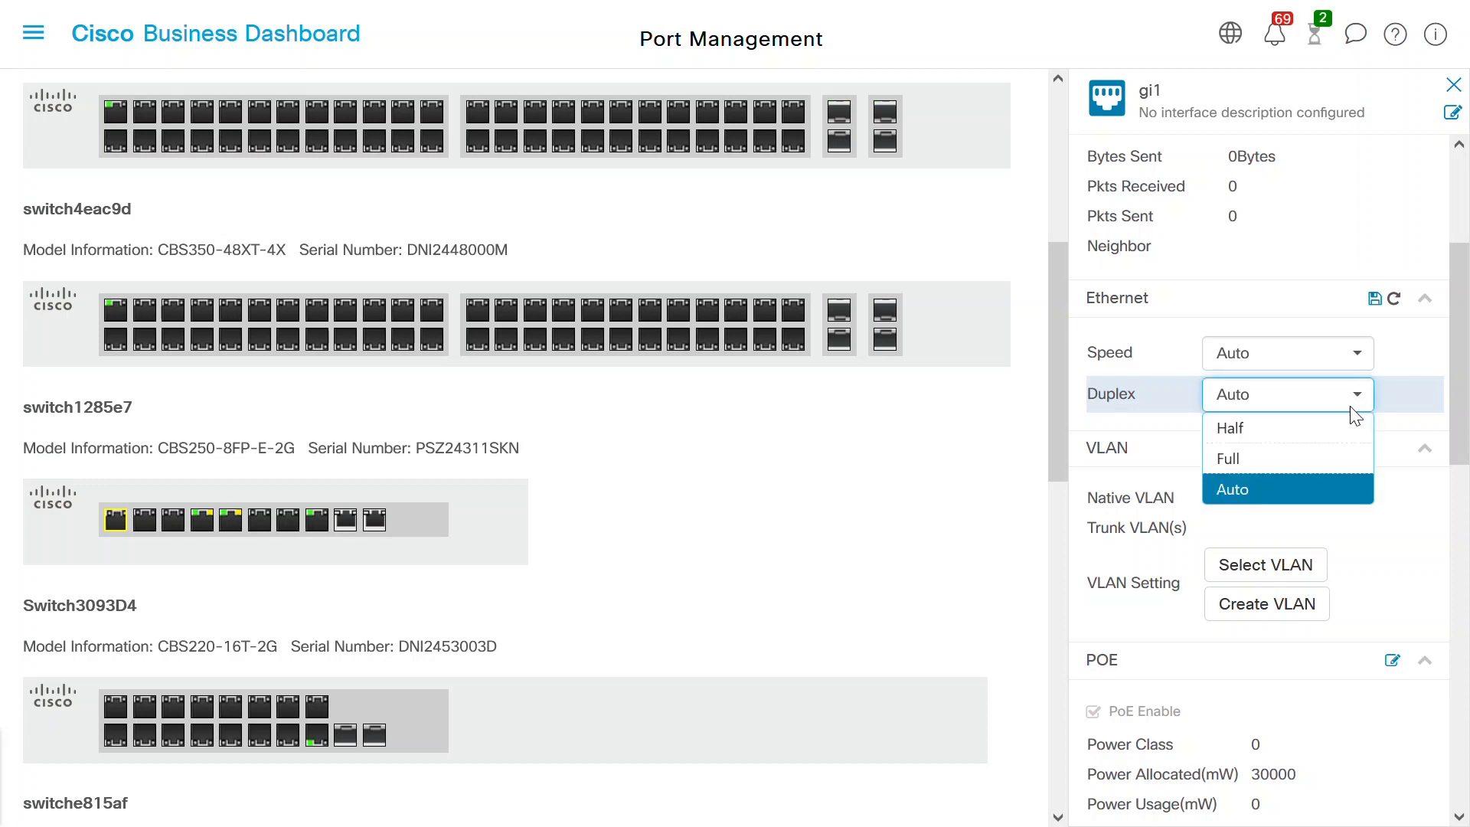
{"action": "left_click", "coordinate": [1278, 494]}
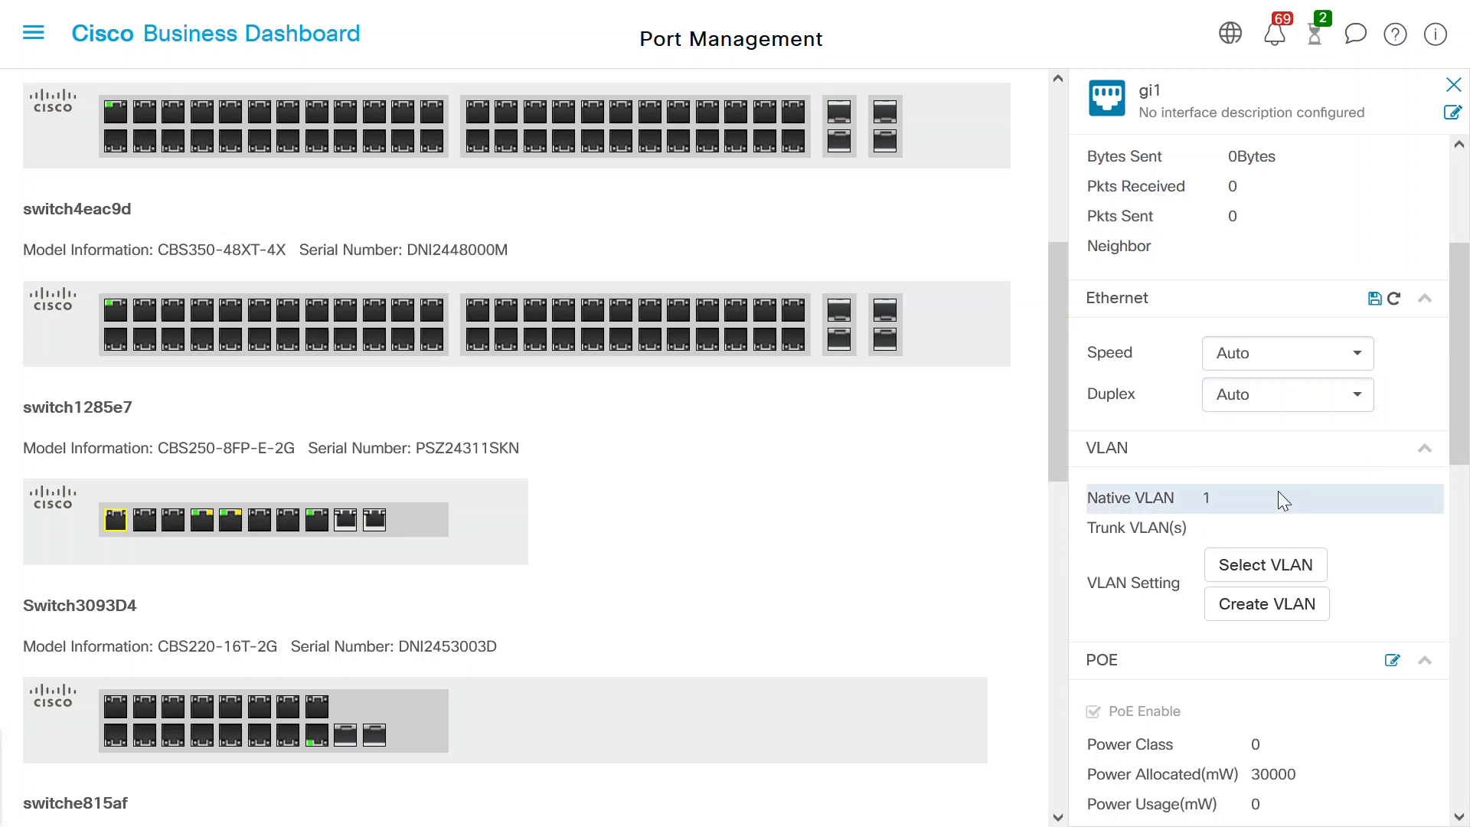
{"action": "left_click", "coordinate": [1376, 299]}
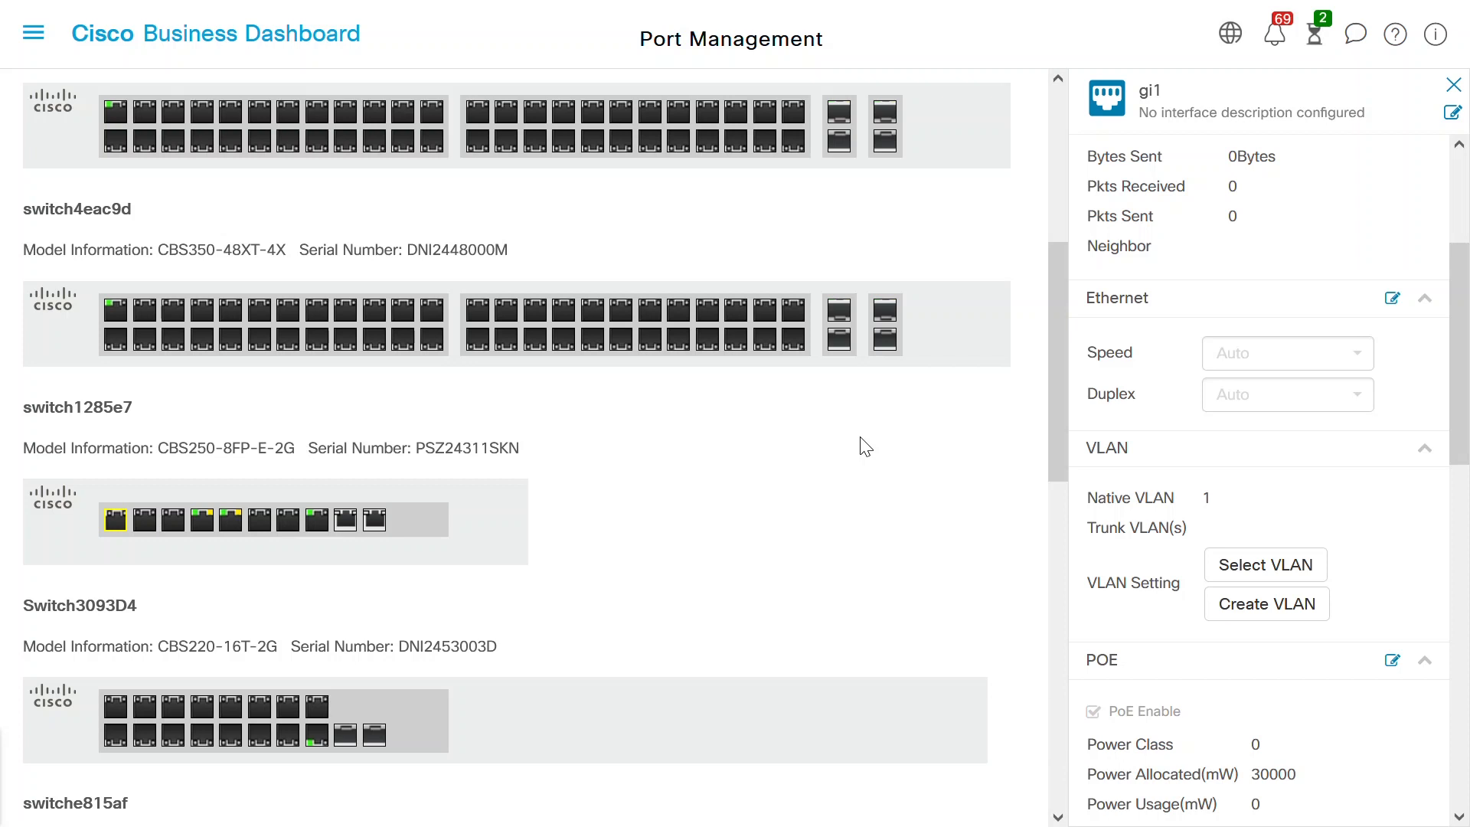
- Add VLAN 50 to port gi1's trunk VLANs and save
{"action": "scroll", "coordinate": [1457, 453], "scroll_direction": "down", "scroll_amount": 2}
{"action": "scroll", "coordinate": [1457, 454], "scroll_direction": "down", "scroll_amount": 3}
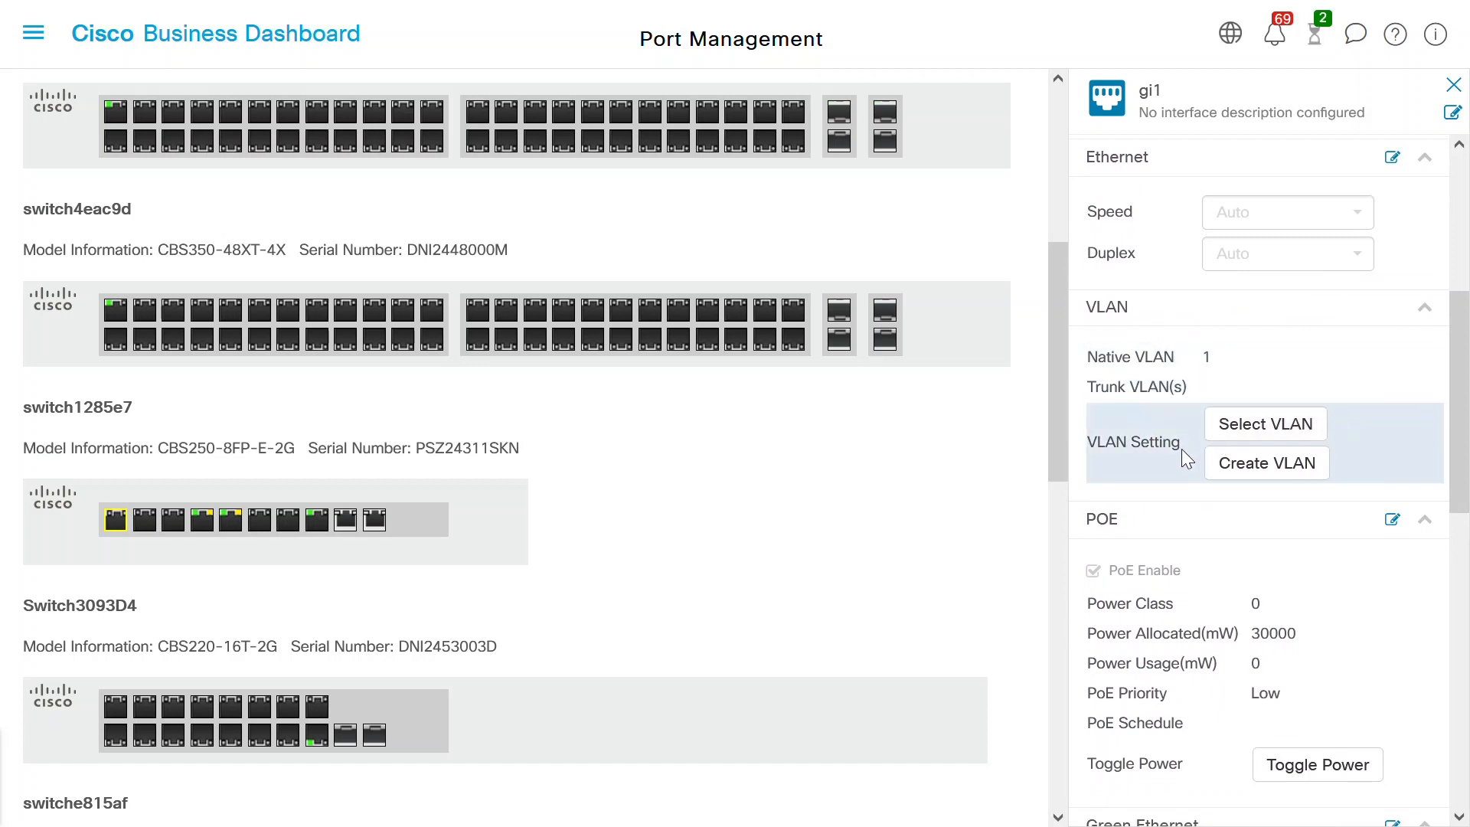
{"action": "left_click", "coordinate": [1266, 425]}
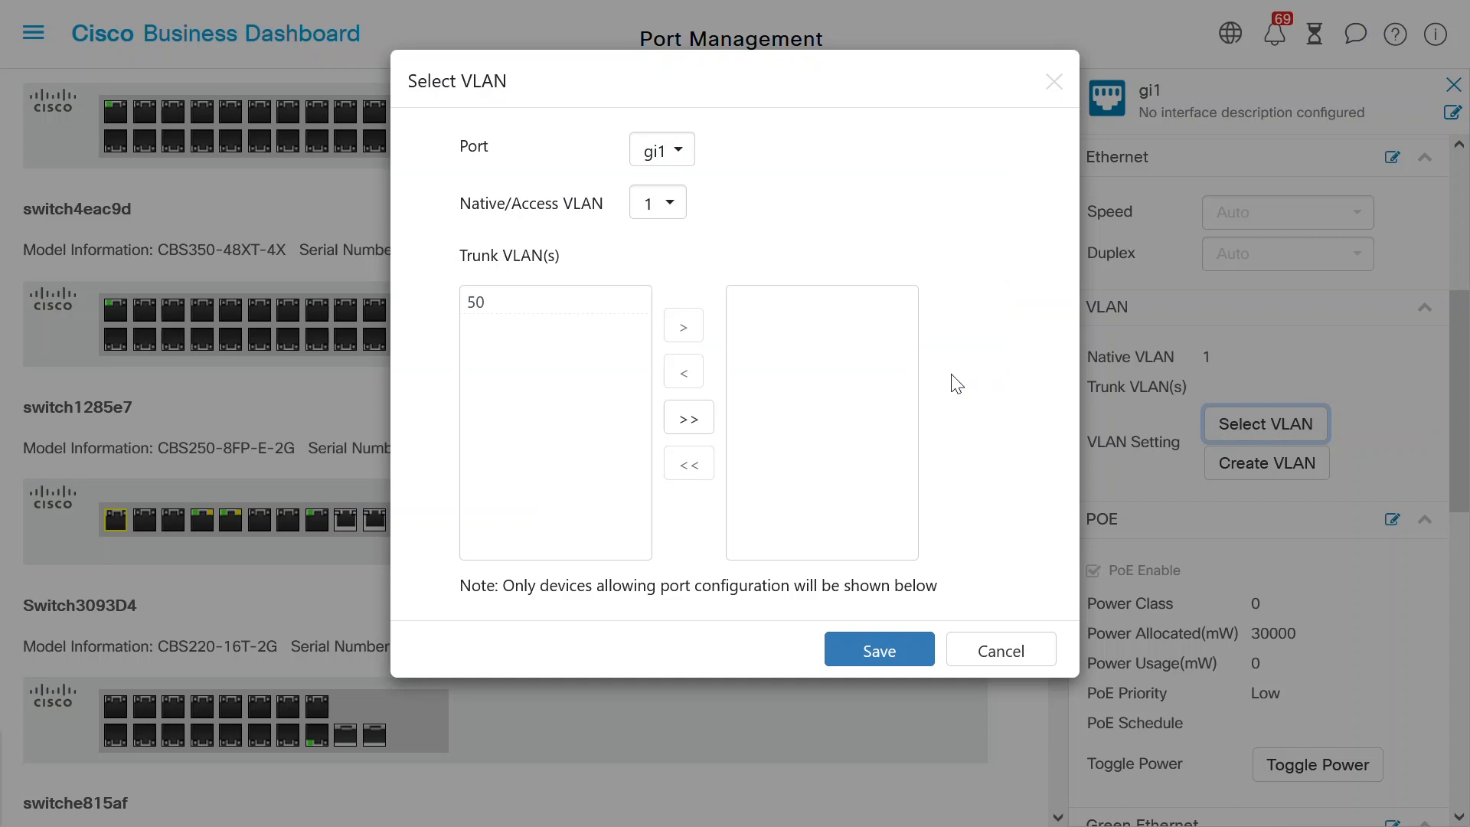
{"action": "left_click", "coordinate": [477, 310]}
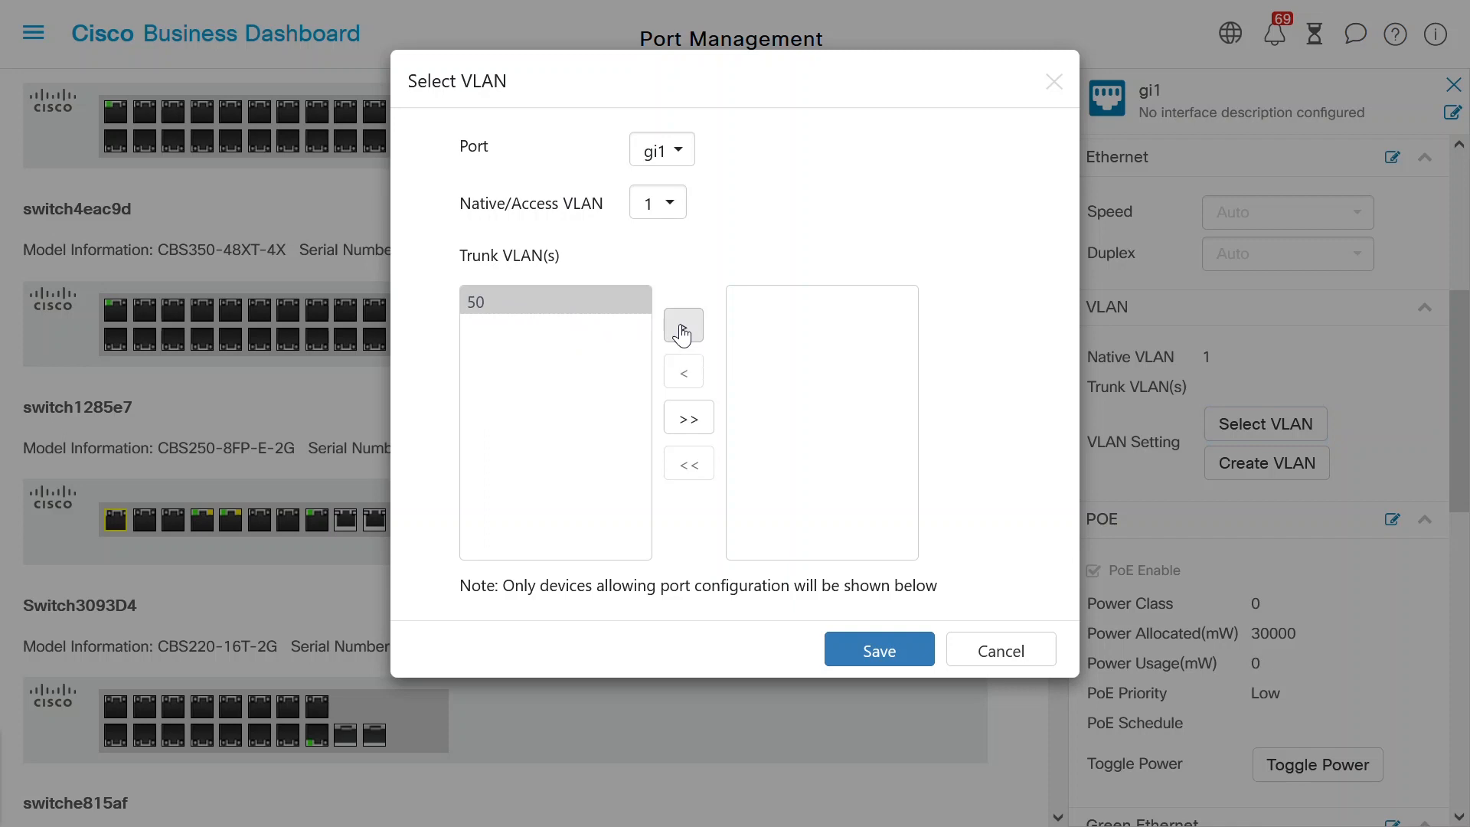
{"action": "left_click", "coordinate": [681, 329]}
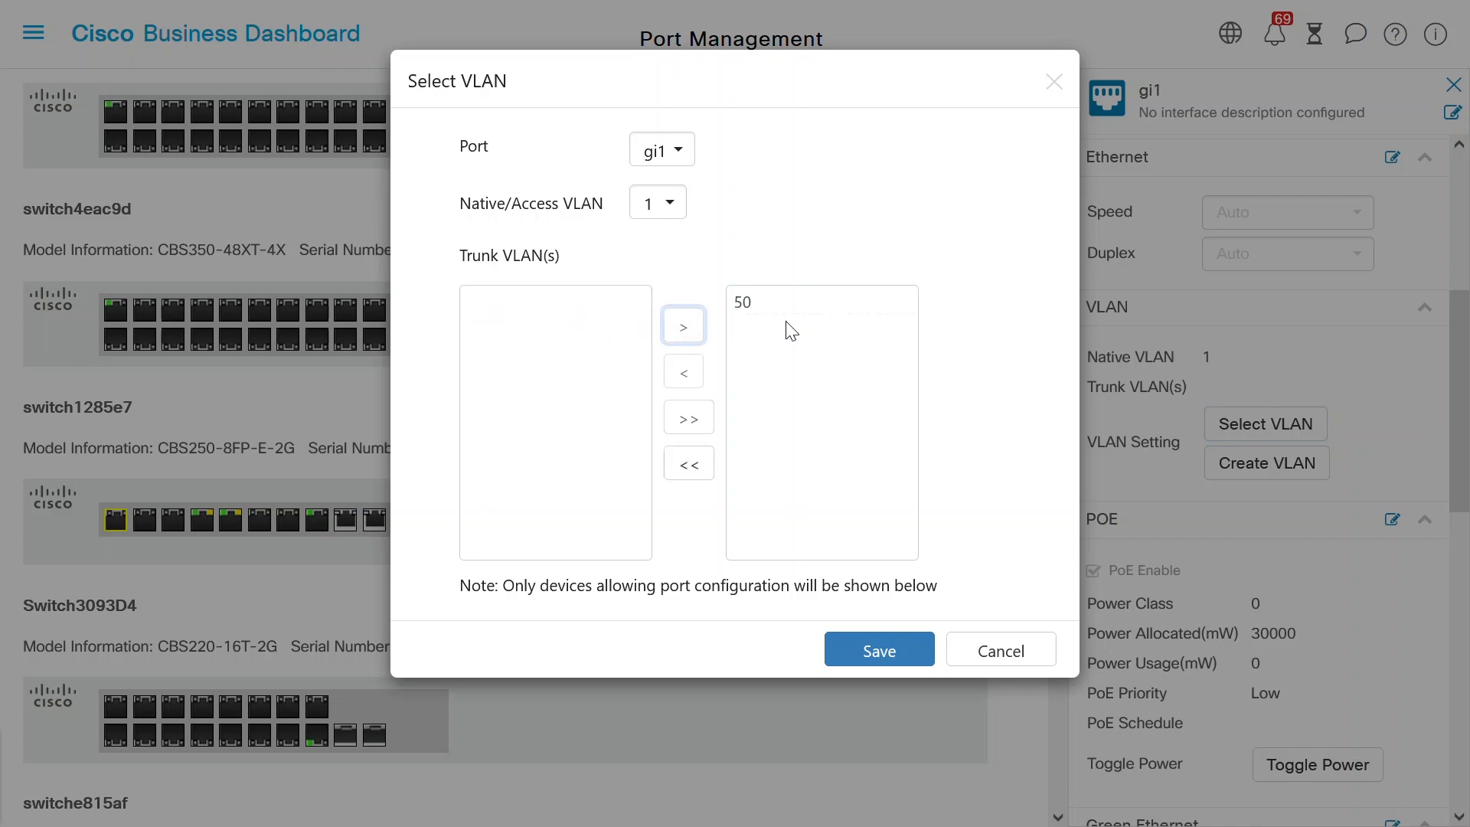
{"action": "left_click", "coordinate": [887, 650]}
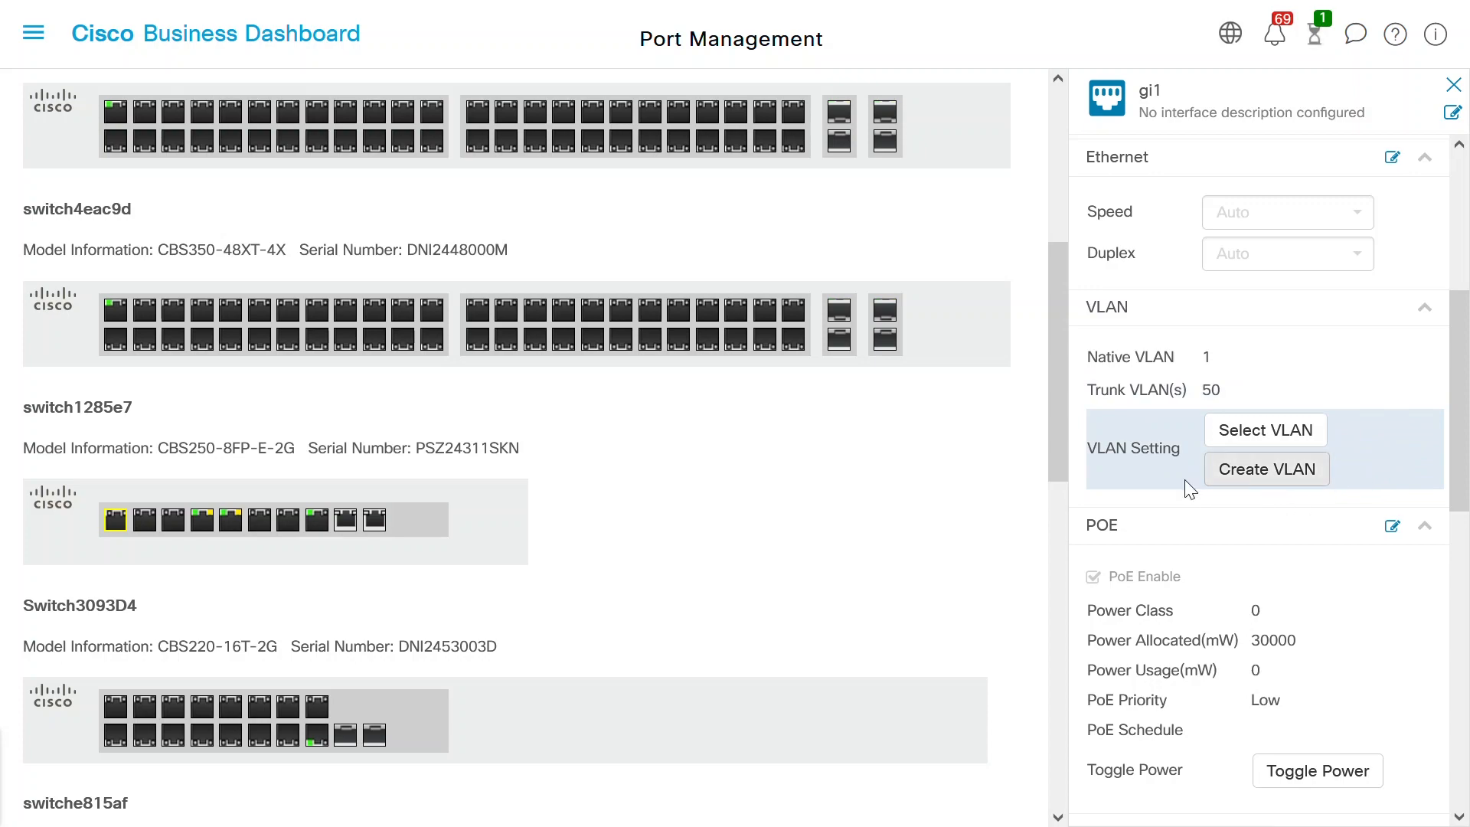
- Create VLAN ID 20 named VLAN20 across all devices in the same group
{"action": "left_click", "coordinate": [1270, 473]}
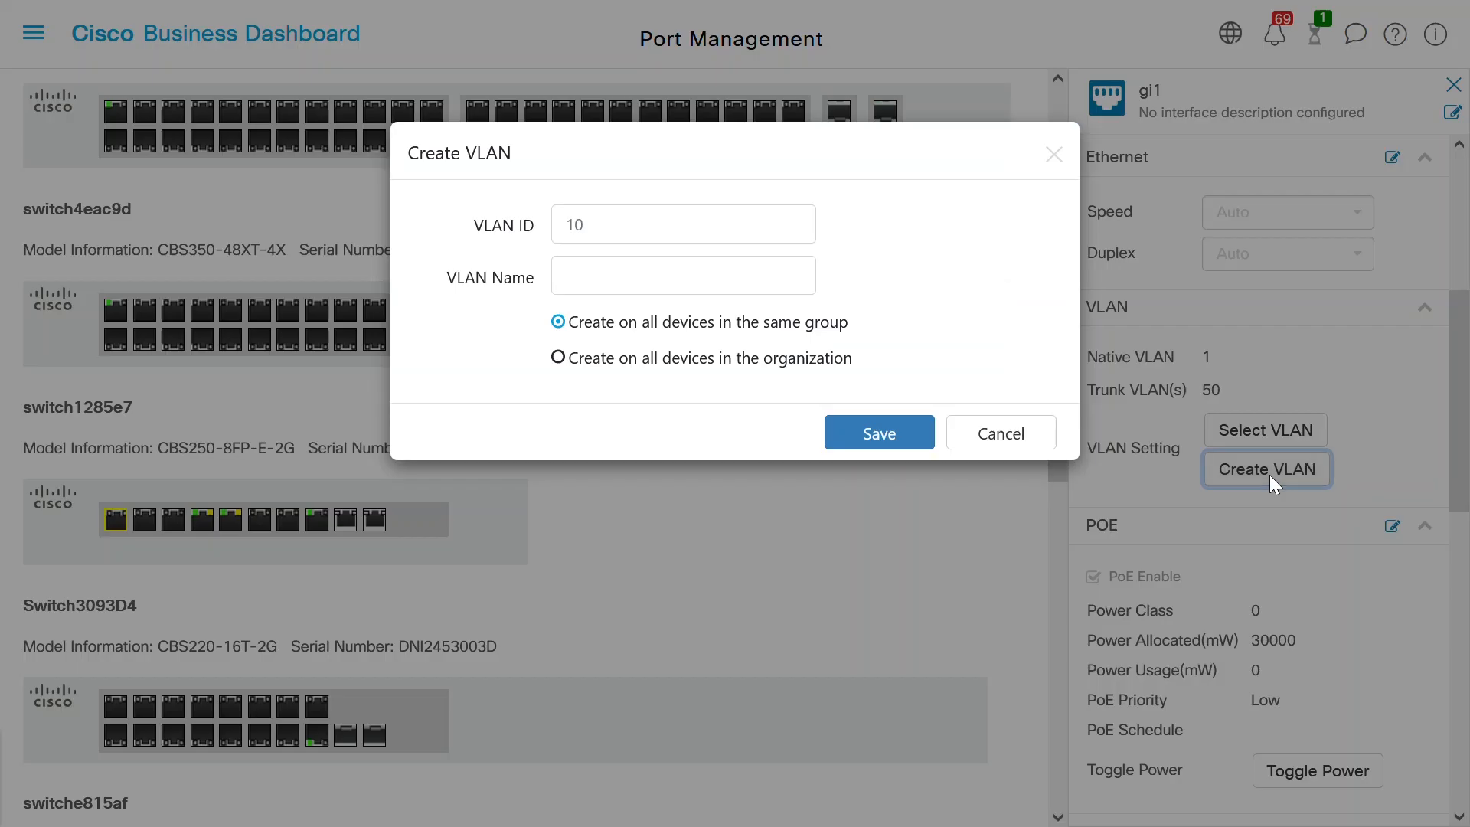
{"action": "left_click", "coordinate": [634, 230]}
{"action": "type", "text": "20"}
{"action": "left_click", "coordinate": [583, 265]}
{"action": "type", "text": "VLAN20"}
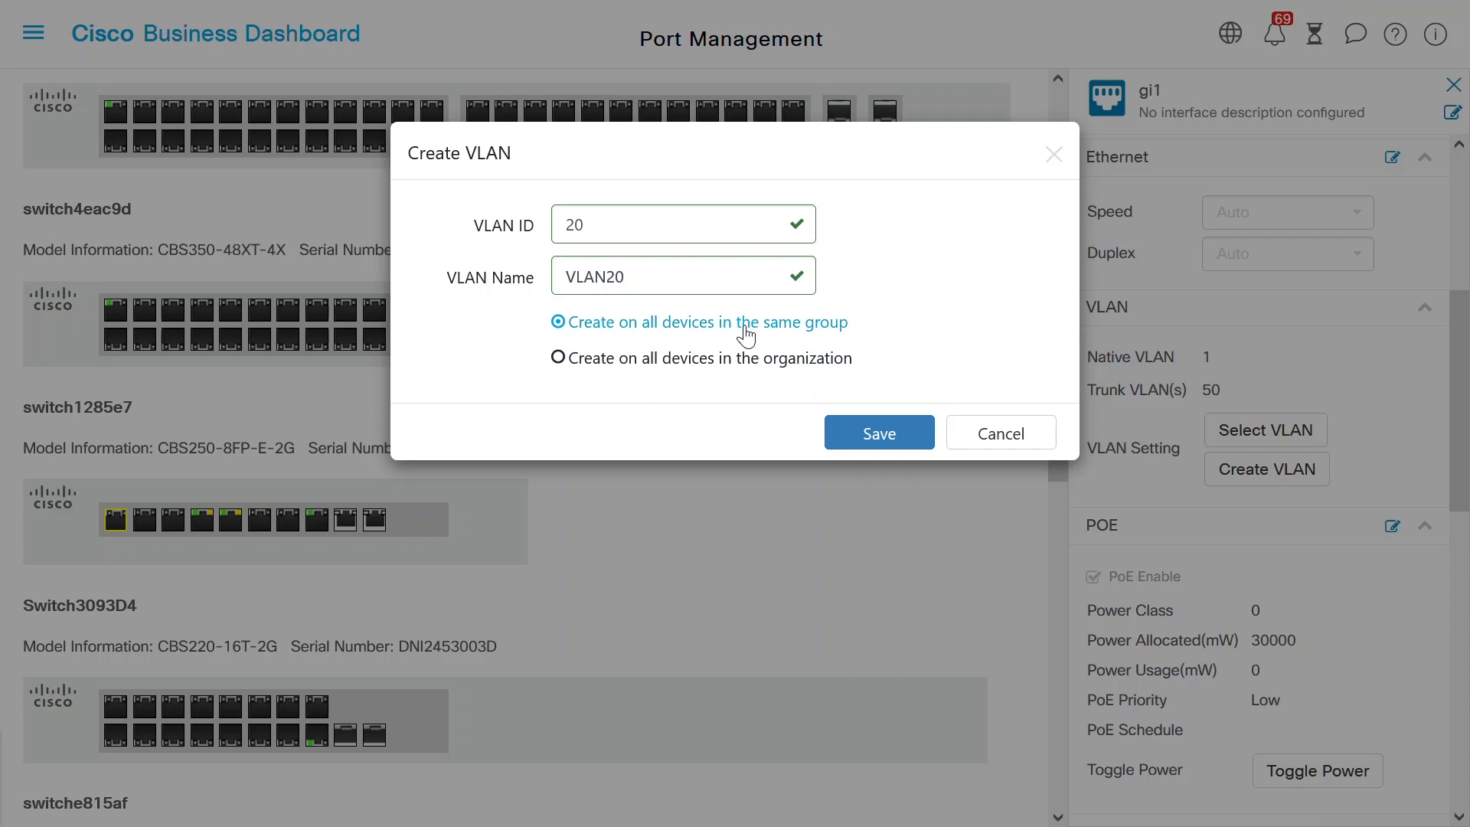
{"action": "left_click", "coordinate": [903, 434]}
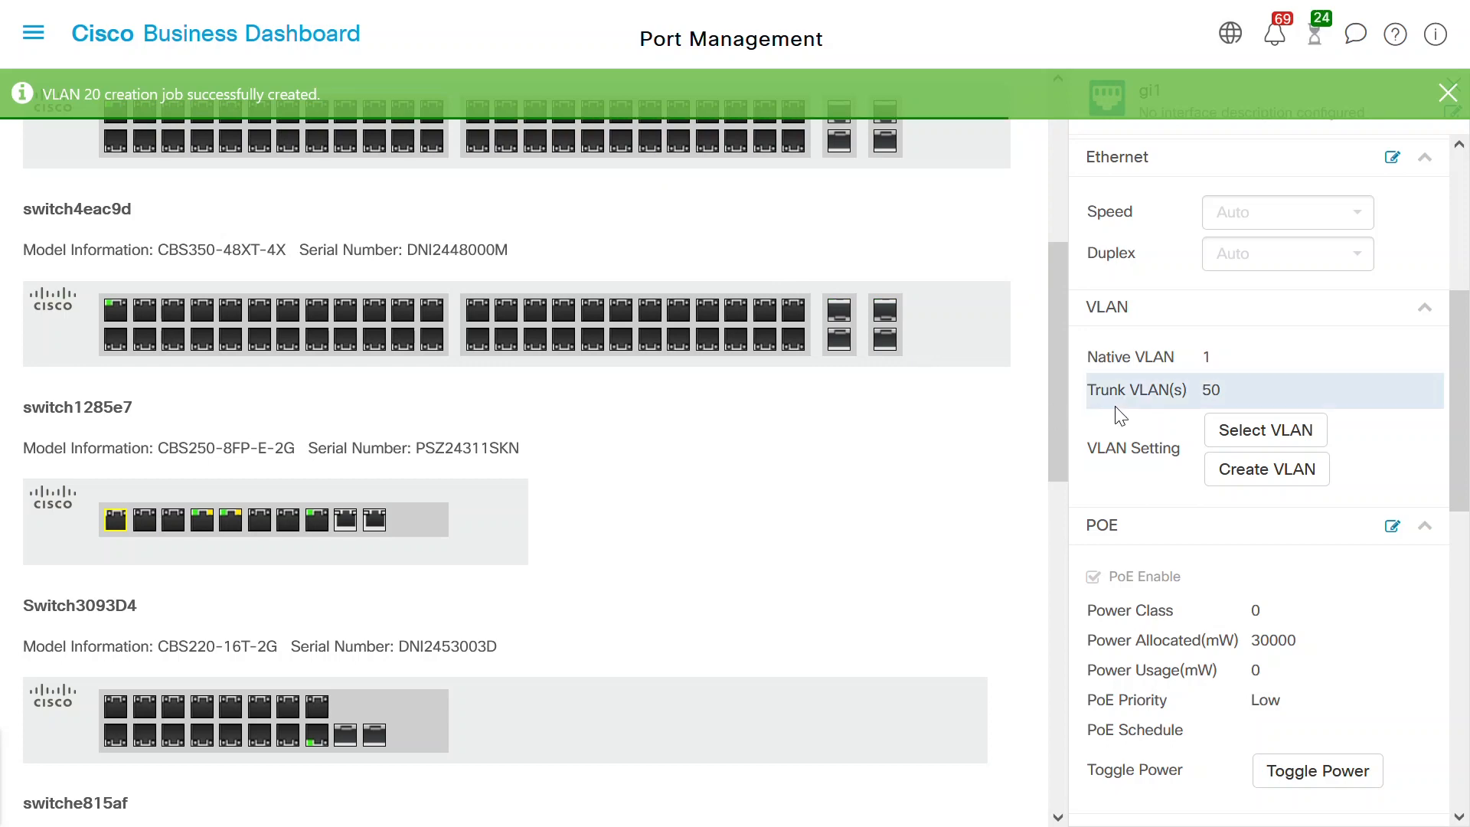
- Move 20-VLAN20 into gi1's Trunk VLAN(s) beside 50 and save
{"action": "left_click", "coordinate": [1246, 438]}
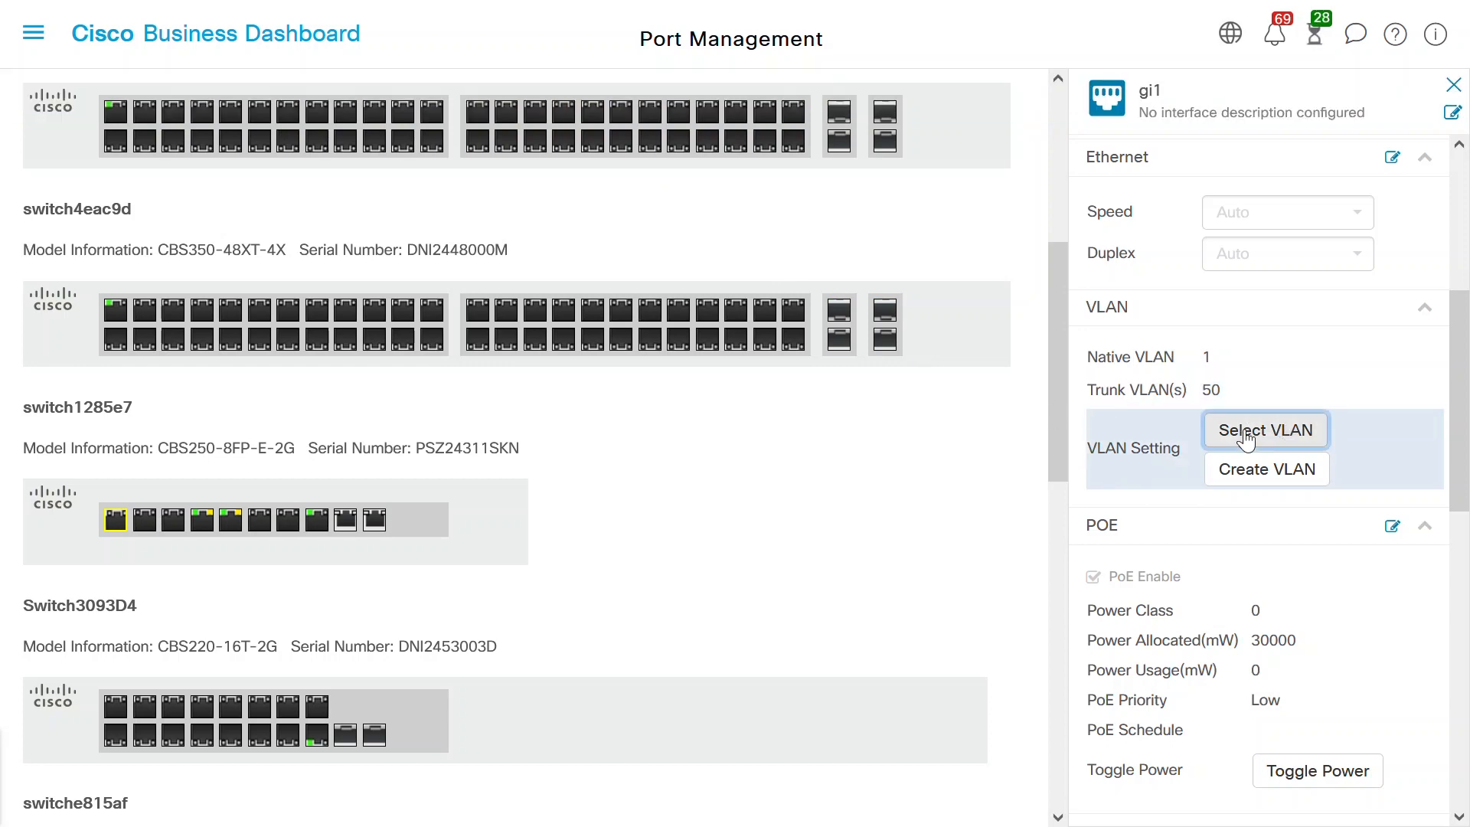
{"action": "left_click", "coordinate": [542, 320]}
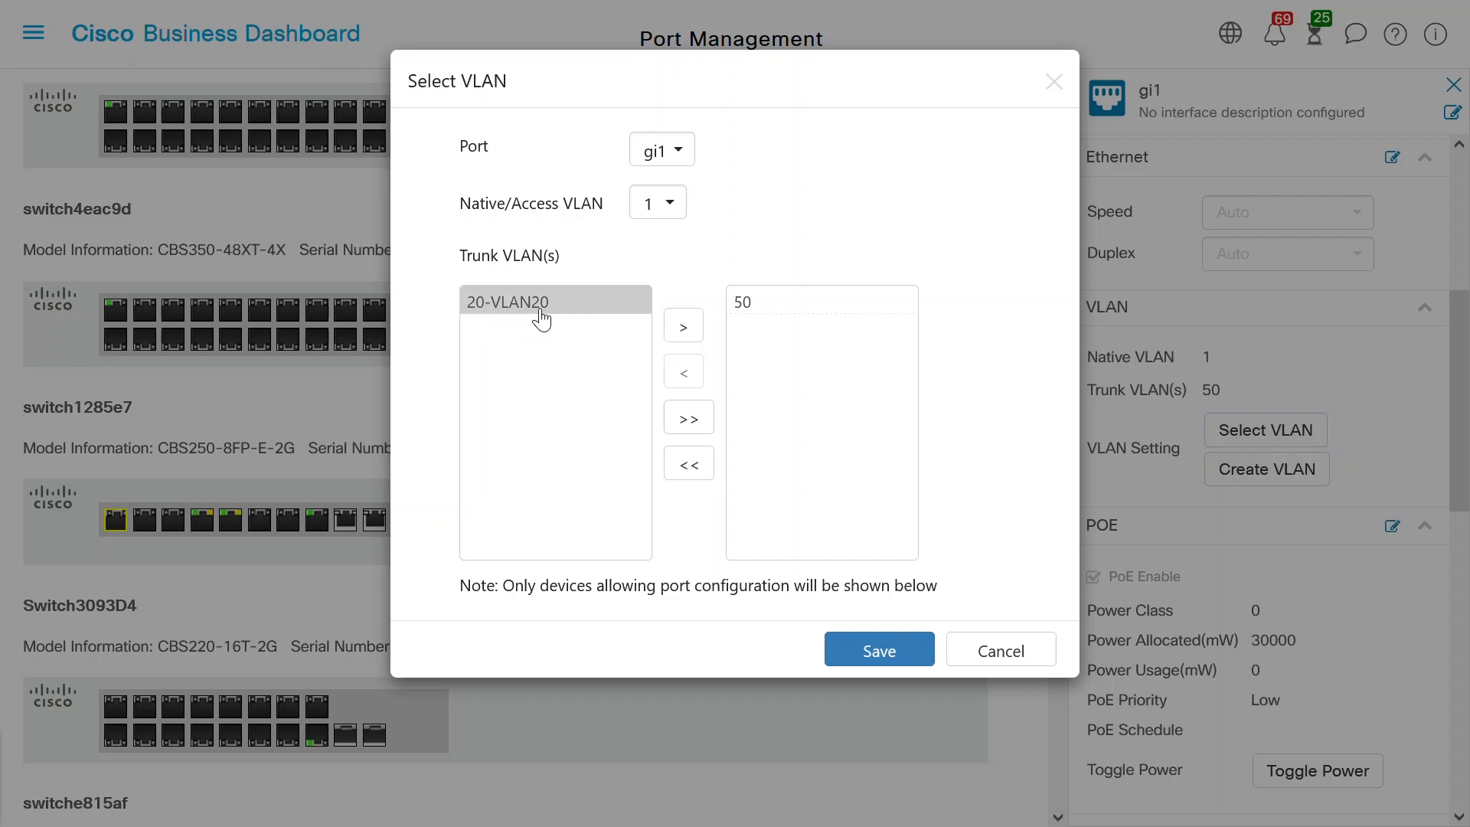
{"action": "left_click", "coordinate": [681, 328]}
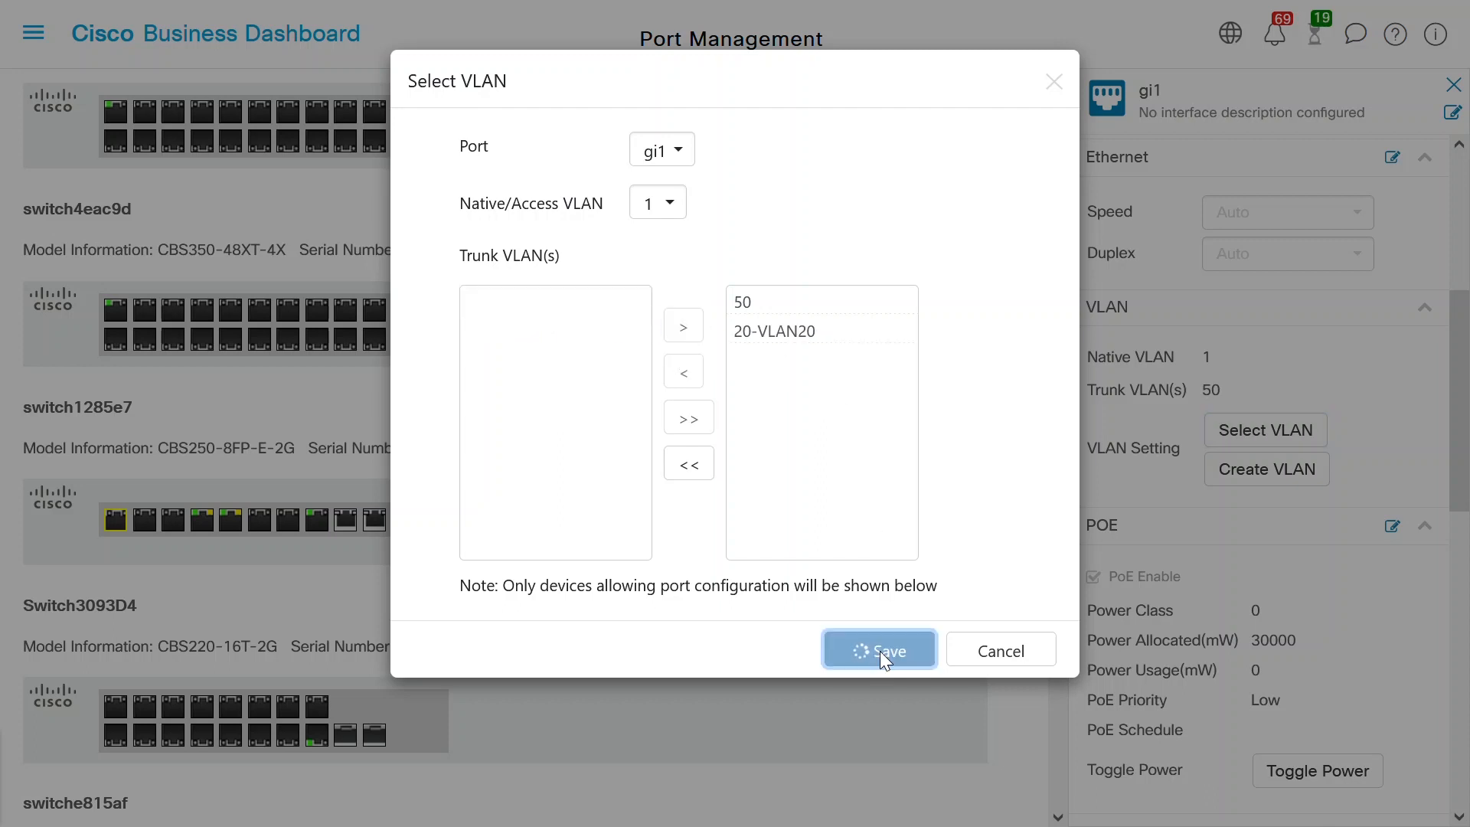
{"action": "left_click", "coordinate": [880, 651]}
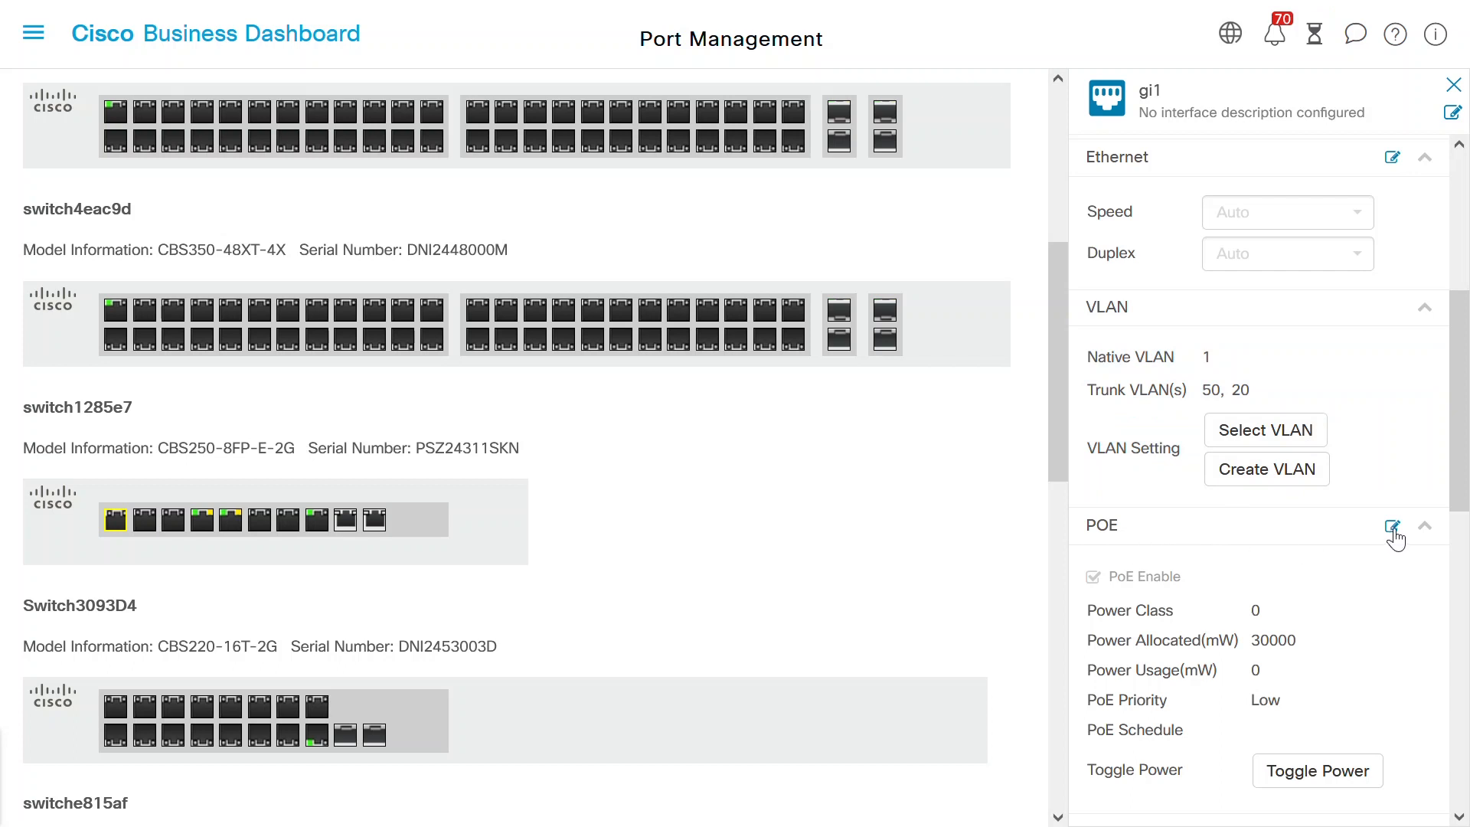
- Edit gi1's PoE settings and set priority to Low after trying Critical and High
{"action": "scroll", "coordinate": [1455, 467], "scroll_direction": "down", "scroll_amount": 2}
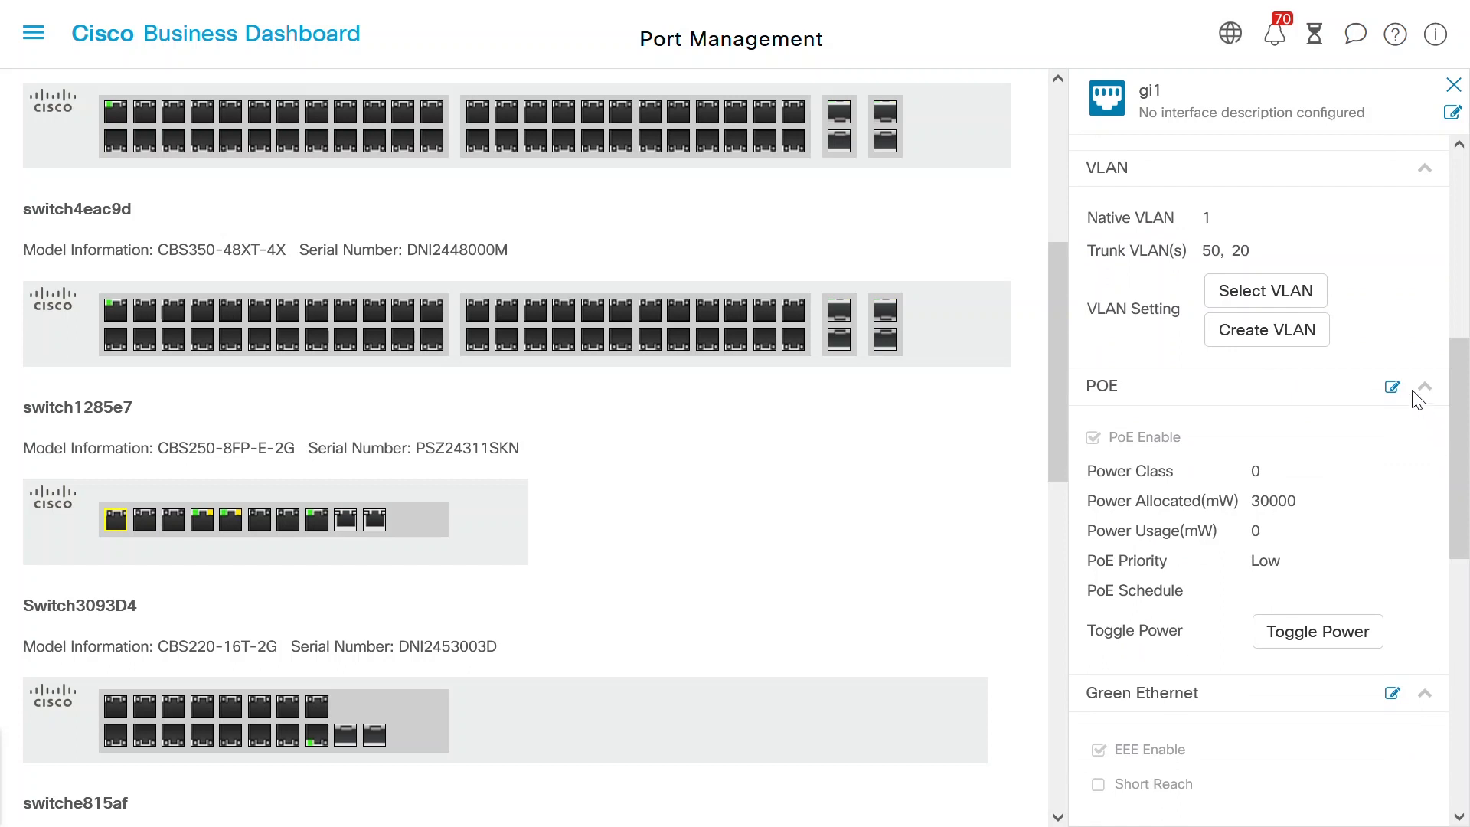
{"action": "left_click", "coordinate": [1392, 386]}
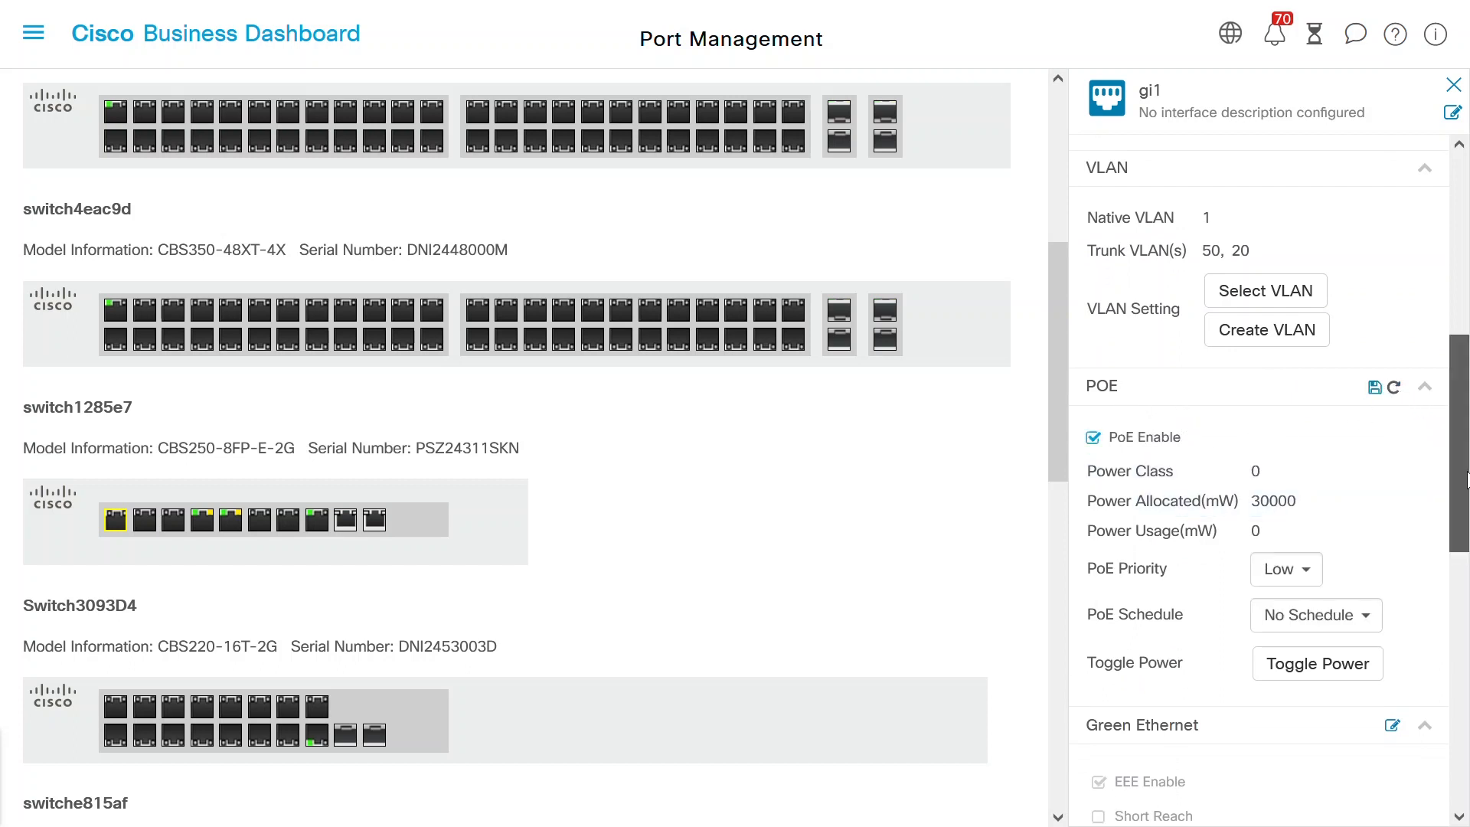
{"action": "scroll", "coordinate": [1466, 478], "scroll_direction": "down", "scroll_amount": 1}
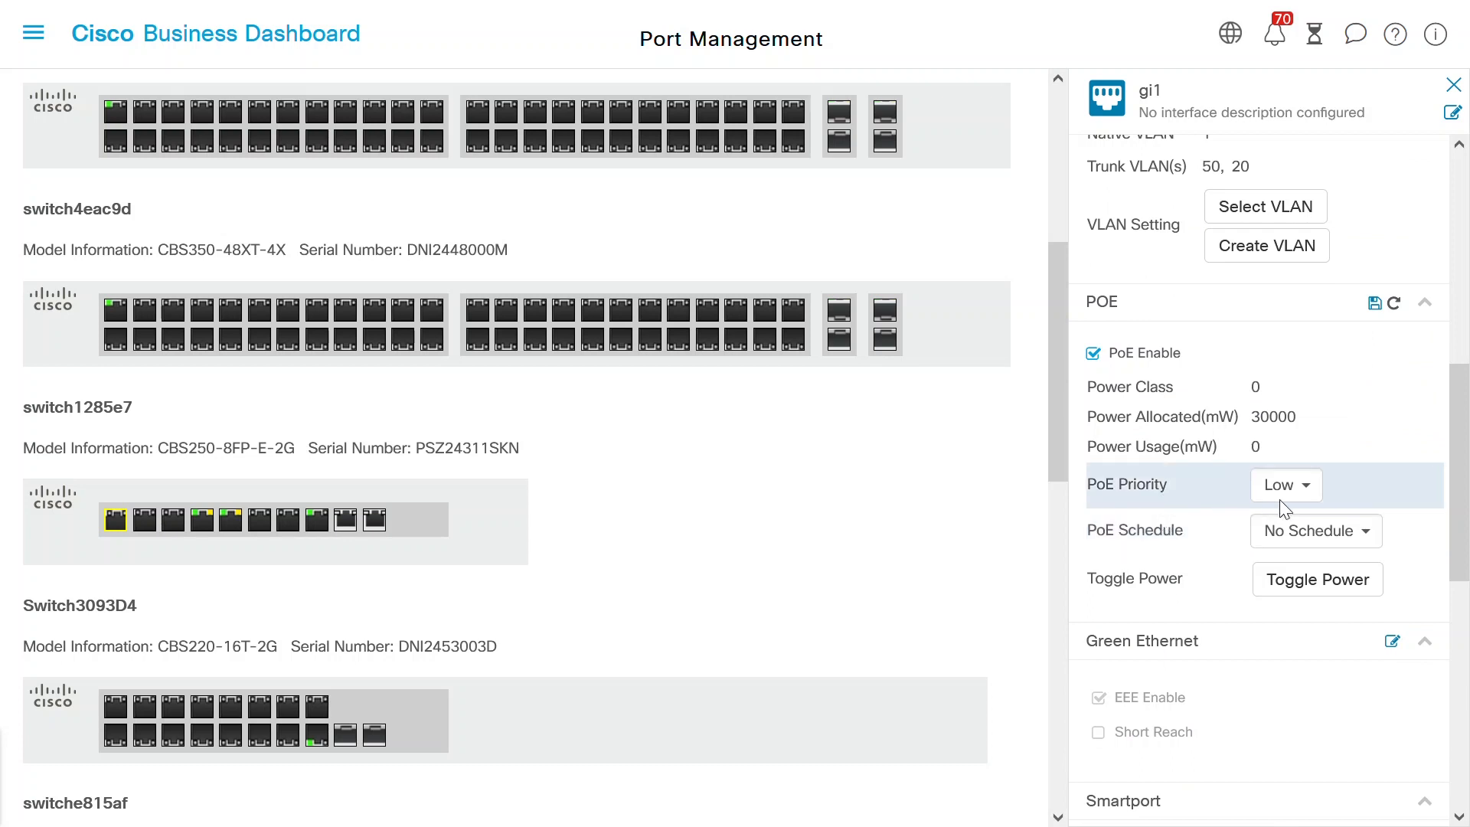
{"action": "left_click", "coordinate": [1307, 485]}
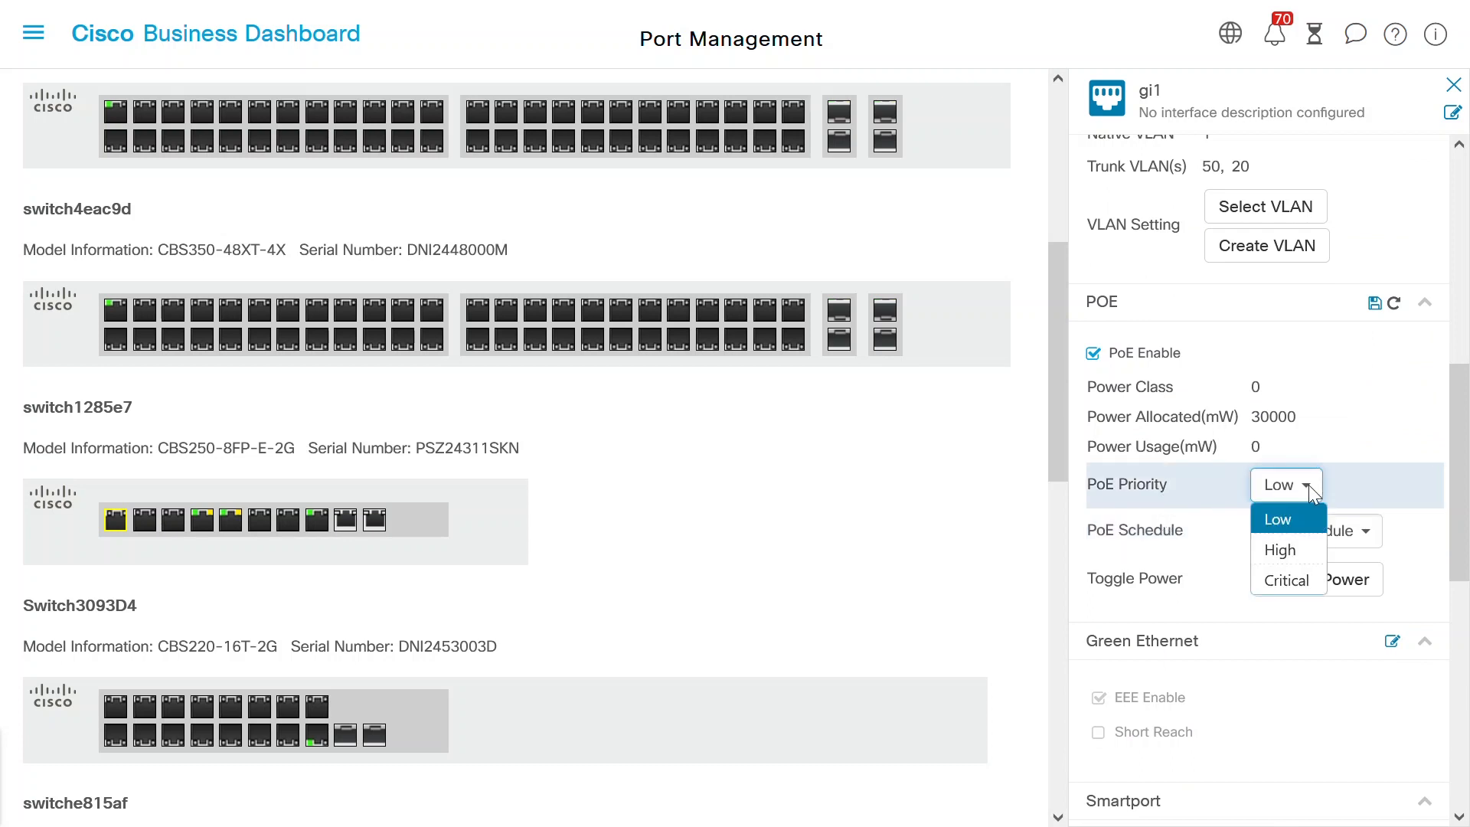
{"action": "left_click", "coordinate": [1292, 581]}
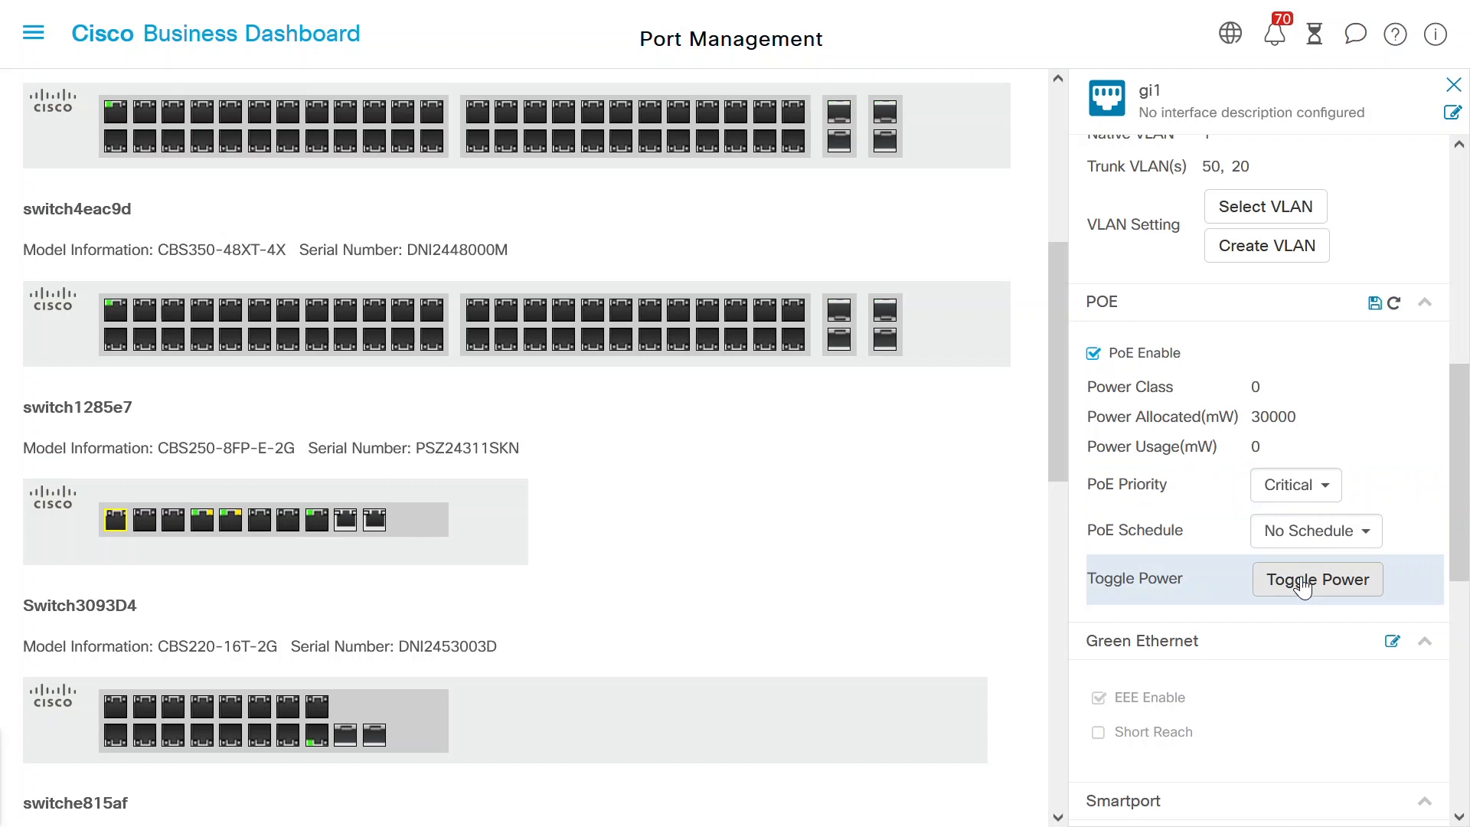
{"action": "left_click", "coordinate": [1333, 499]}
{"action": "left_click", "coordinate": [1302, 549]}
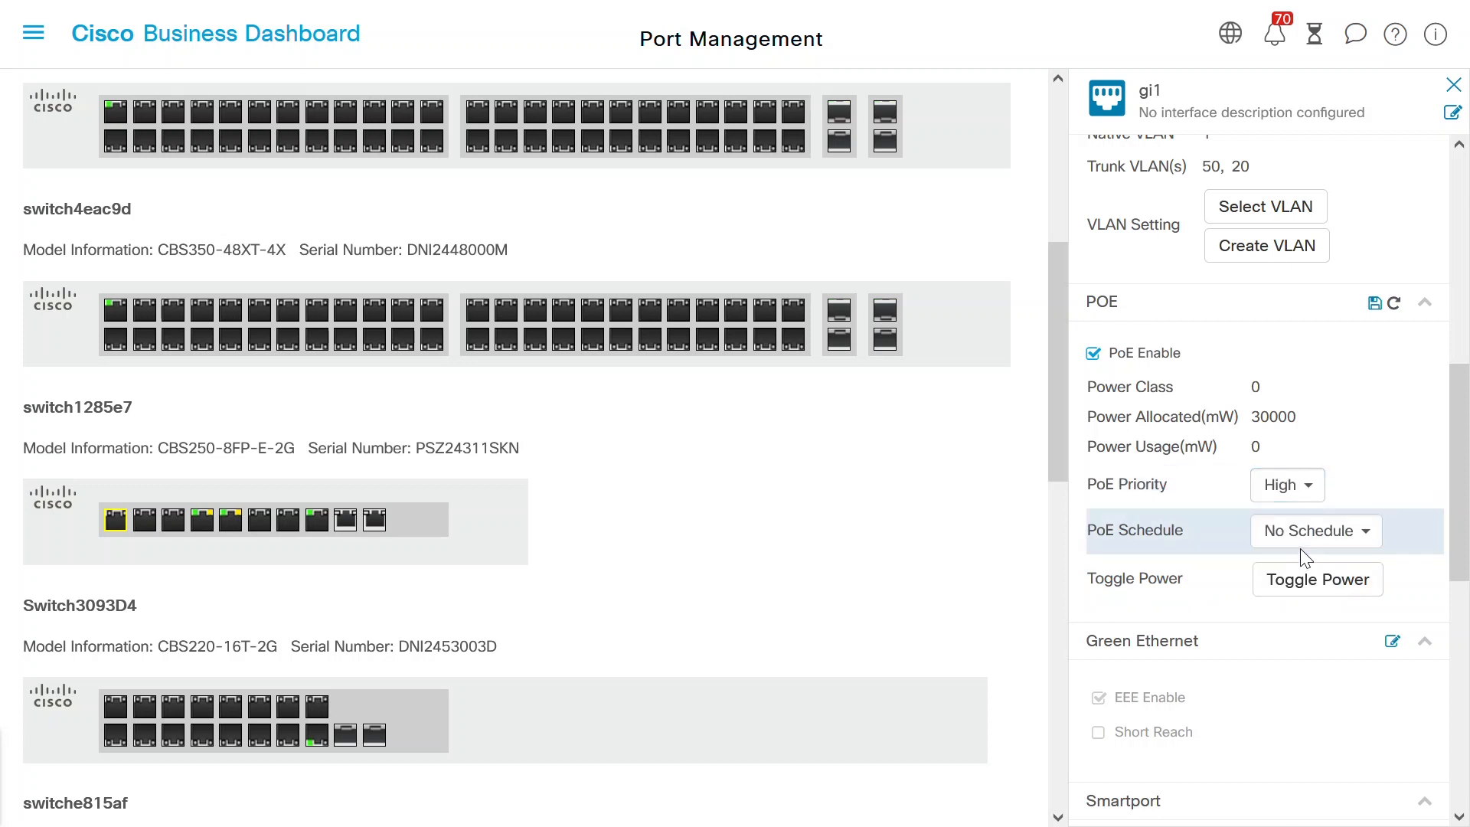
{"action": "left_click", "coordinate": [1307, 485]}
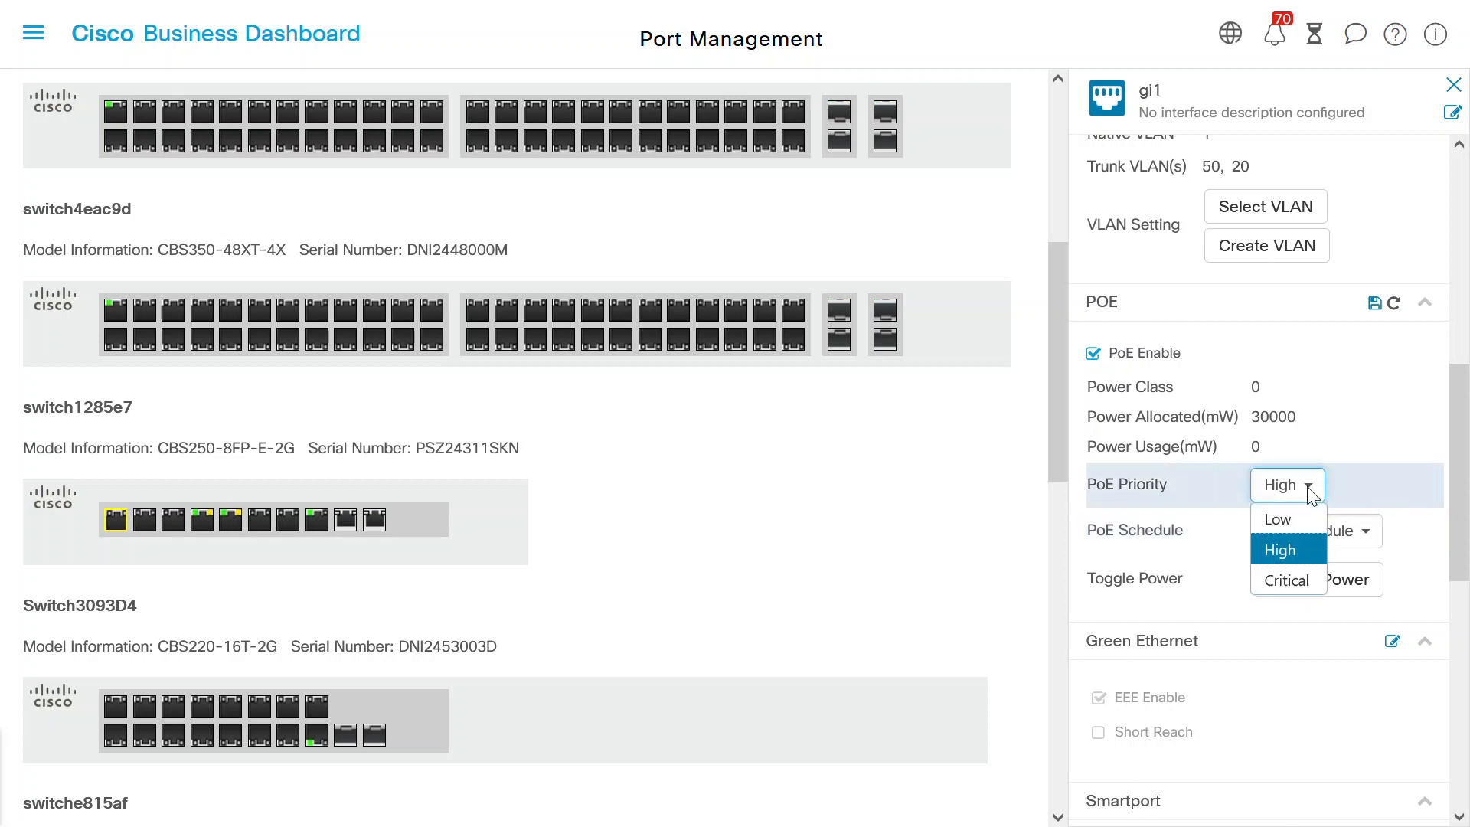
{"action": "left_click", "coordinate": [1284, 519]}
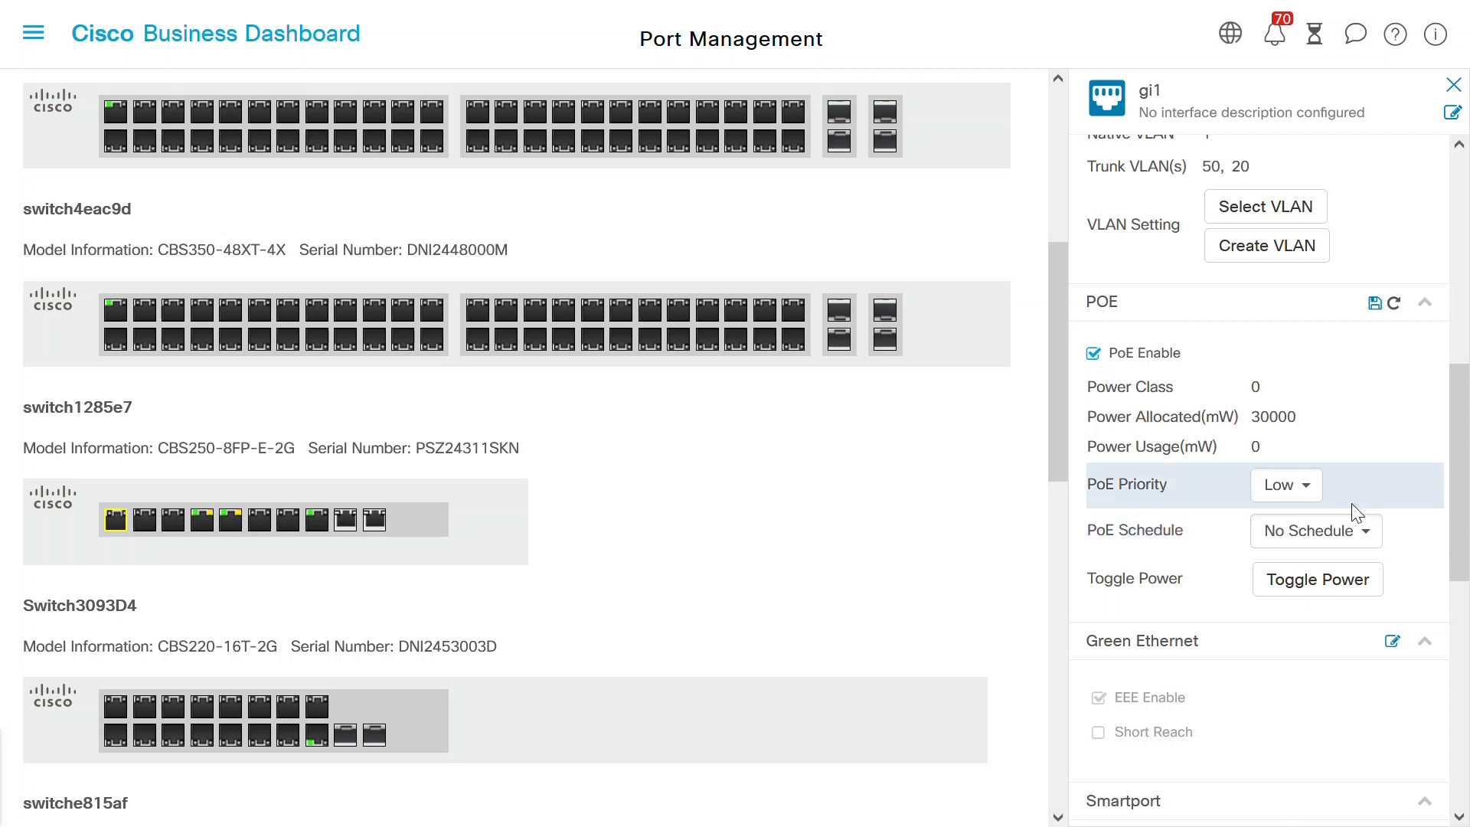
- Keep No Schedule, toggle PoE power, and save gi1's PoE settings
{"action": "left_click", "coordinate": [1365, 533]}
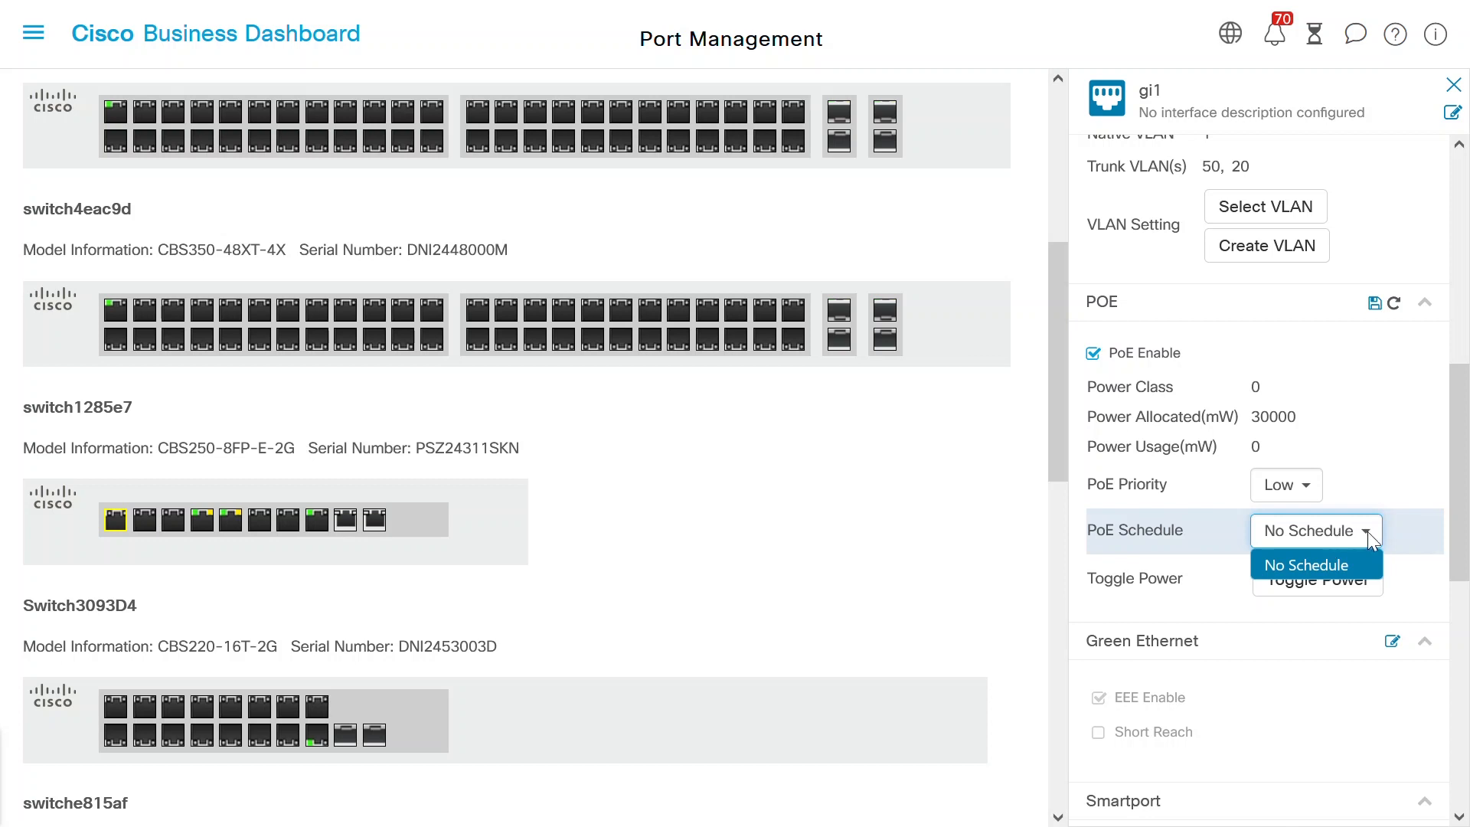
{"action": "left_click", "coordinate": [1415, 518]}
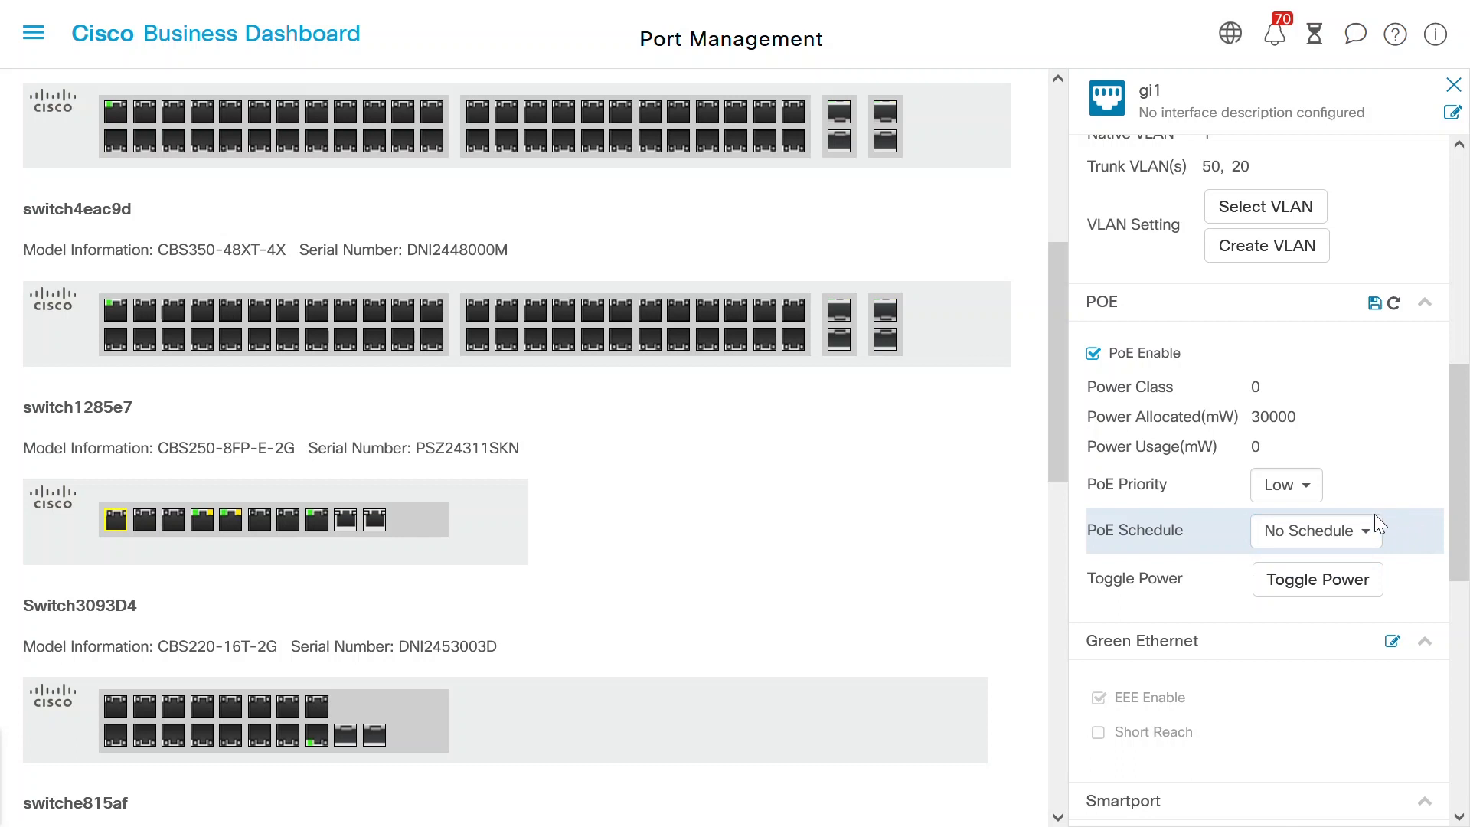
{"action": "left_click", "coordinate": [1320, 579]}
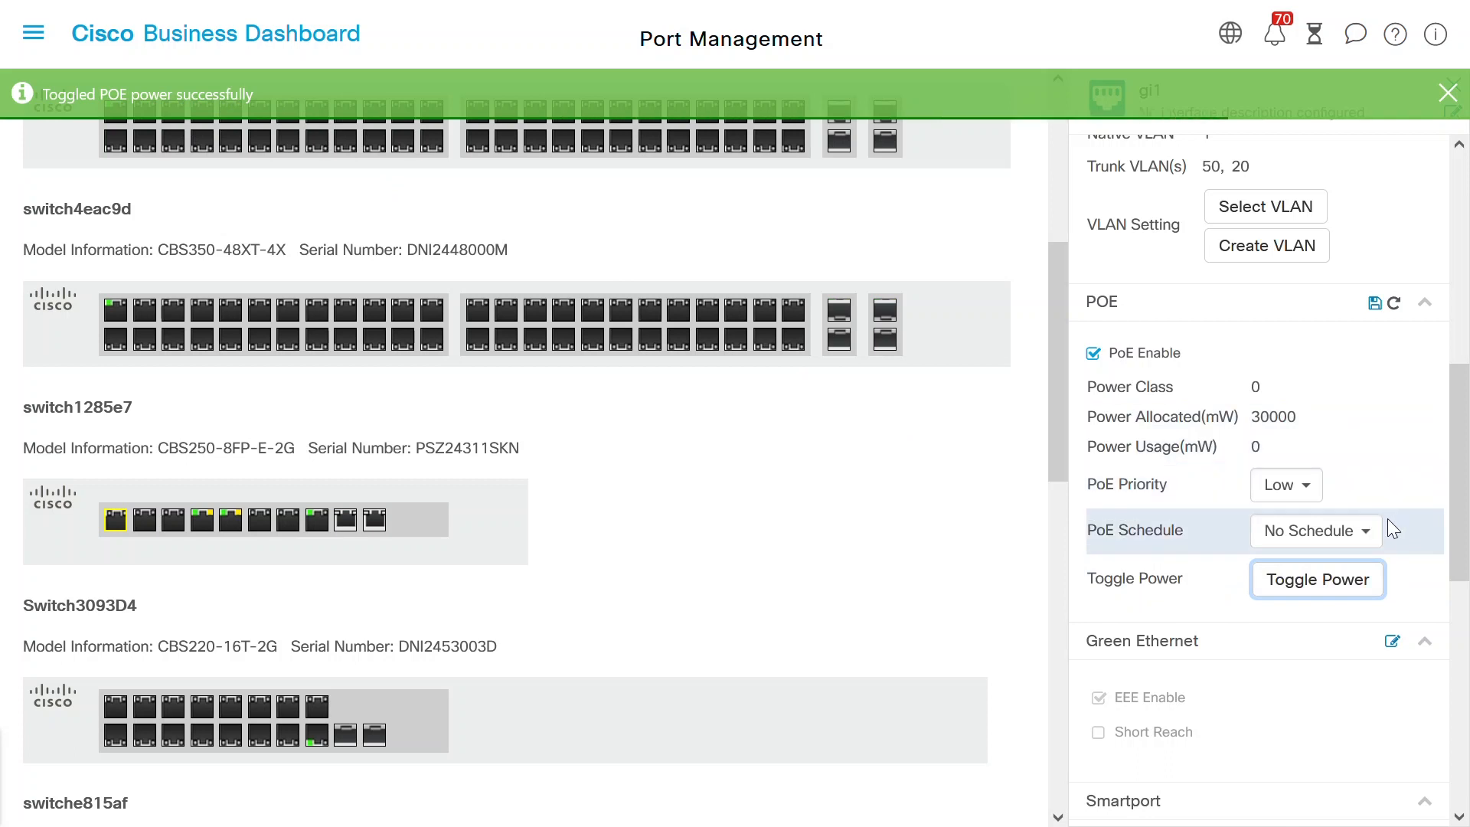
{"action": "left_click", "coordinate": [1376, 309]}
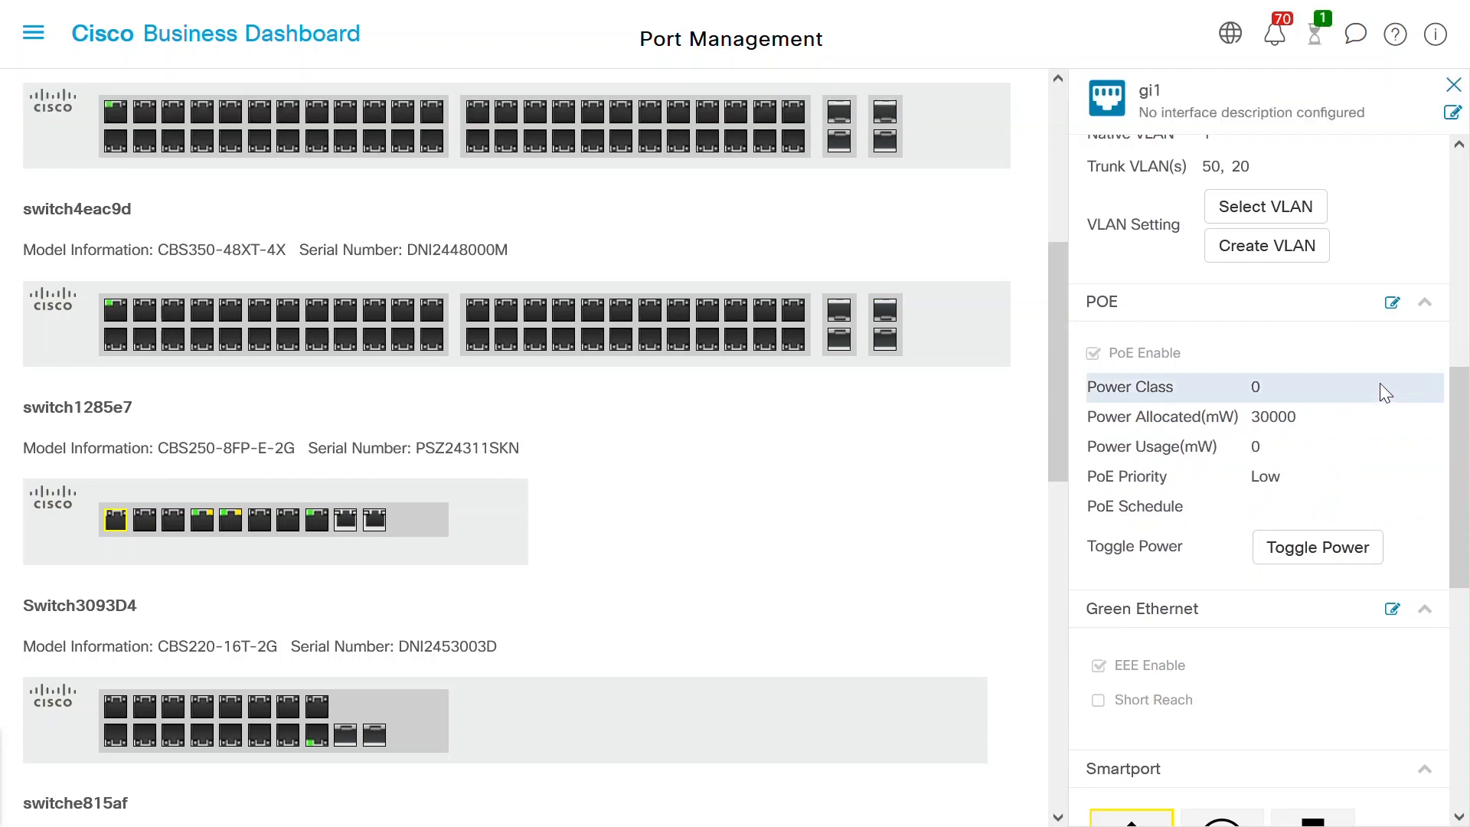
- Edit gi1's Green Ethernet, ending with EEE Enable ticked and Short Reach unchecked
{"action": "scroll", "coordinate": [1230, 607], "scroll_direction": "down", "scroll_amount": 1}
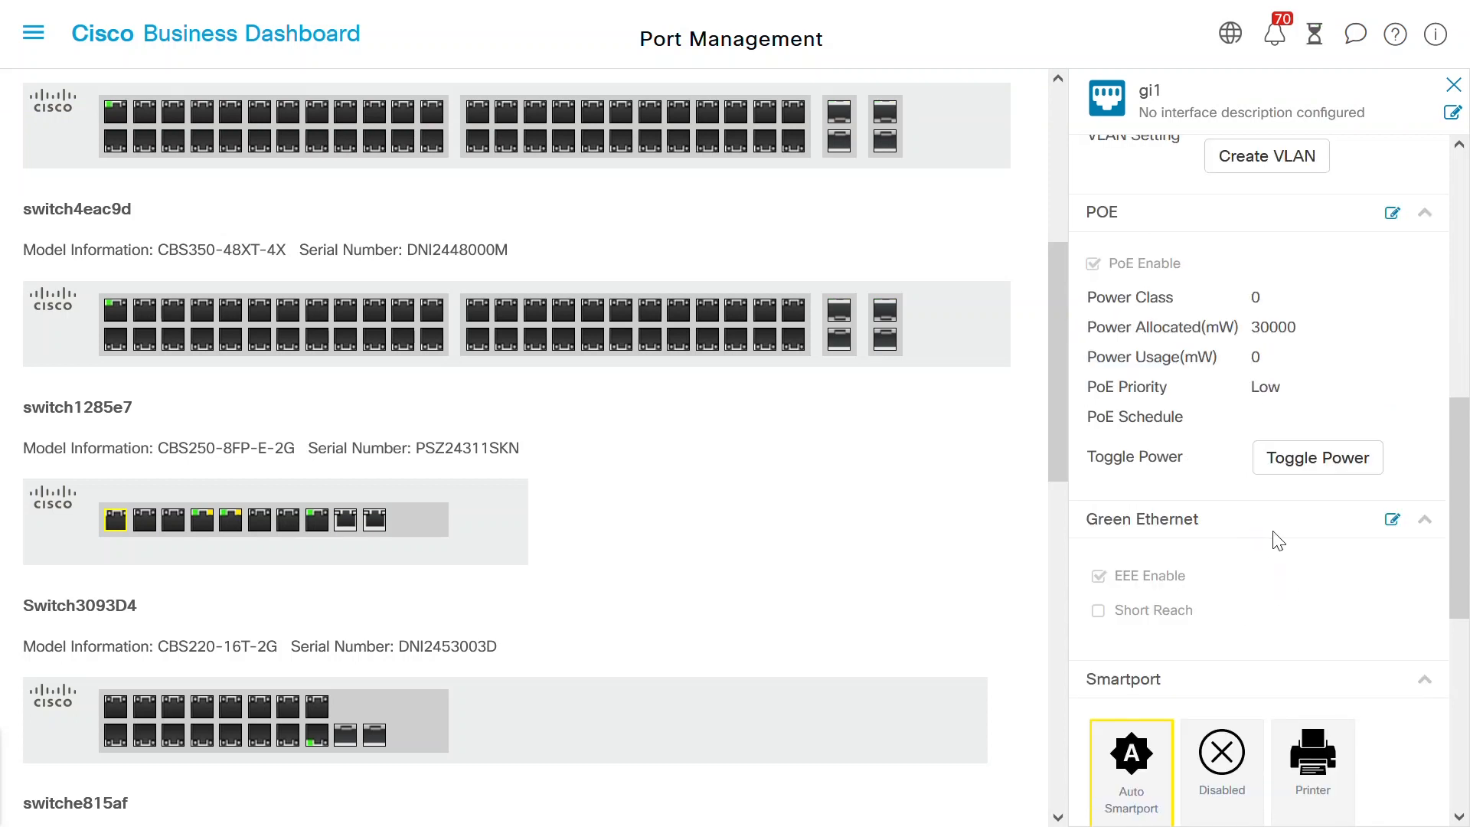
{"action": "left_click", "coordinate": [1393, 522]}
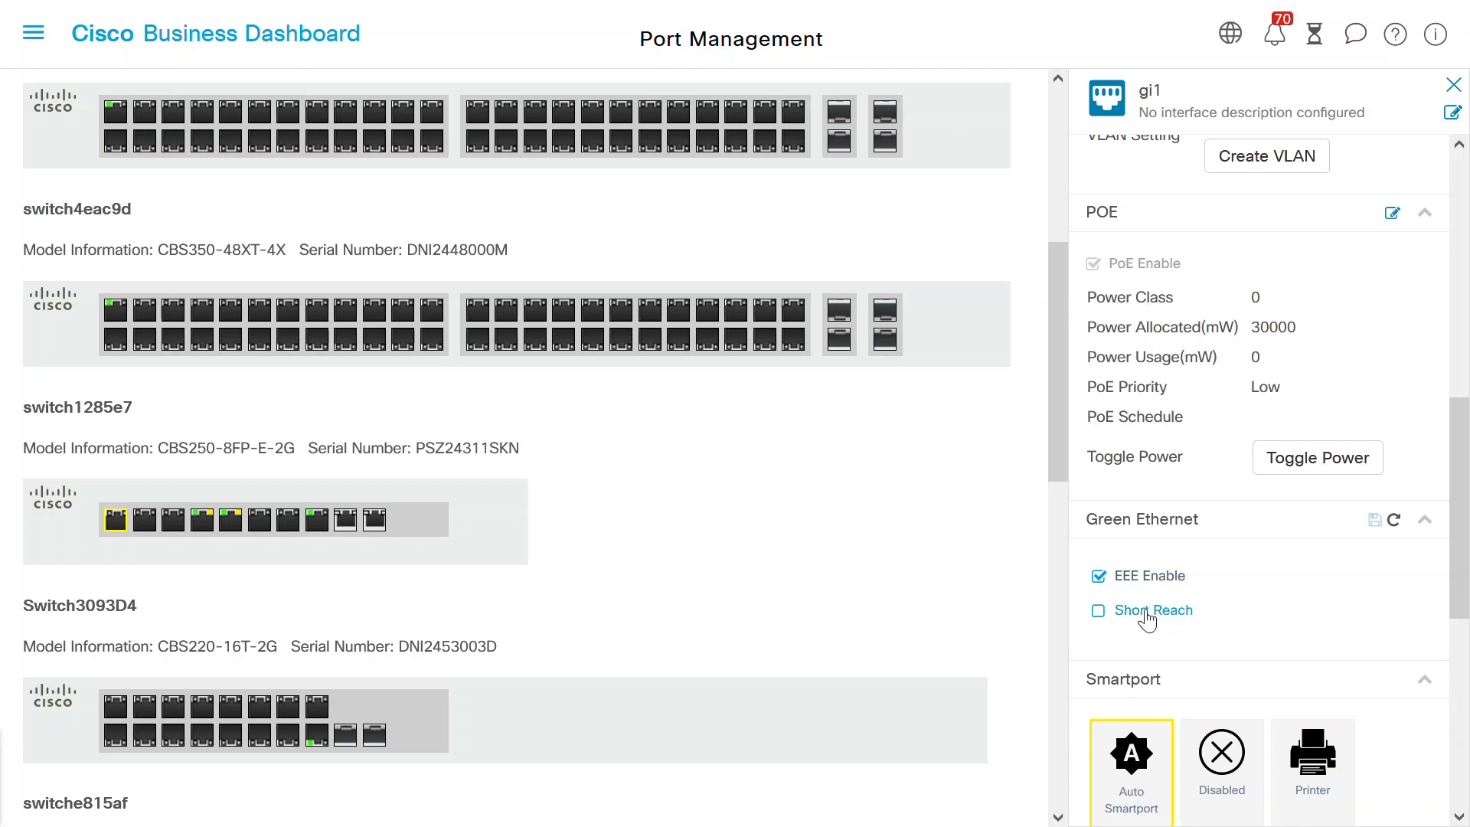
{"action": "left_click", "coordinate": [1100, 584]}
{"action": "left_click", "coordinate": [1098, 614]}
{"action": "left_click", "coordinate": [1099, 580]}
- Choose the Server tile in gi1's Smartport section to apply and save it
{"action": "scroll", "coordinate": [1467, 563], "scroll_direction": "down", "scroll_amount": 2}
{"action": "scroll", "coordinate": [1467, 563], "scroll_direction": "down", "scroll_amount": 3}
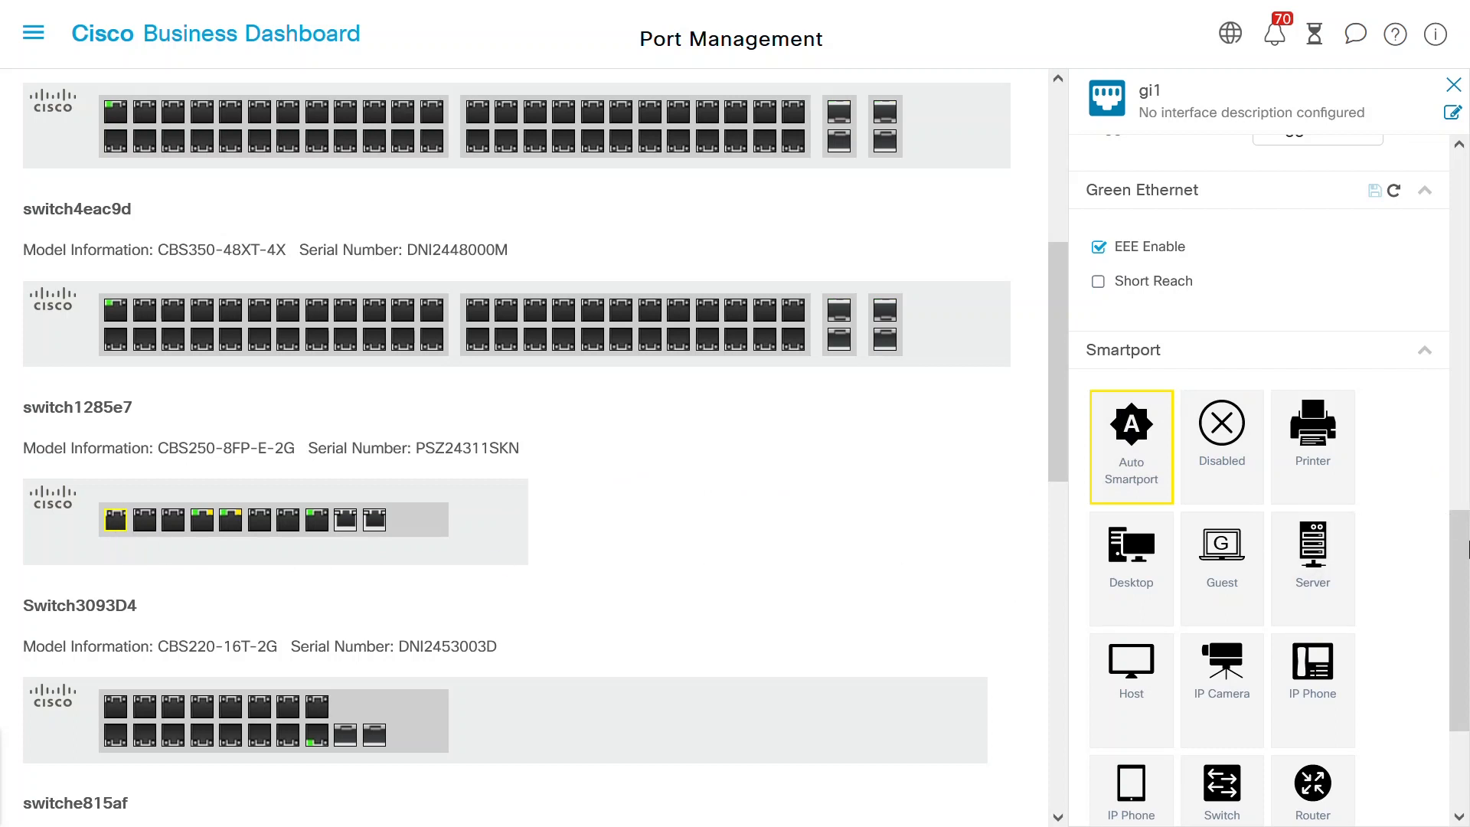
{"action": "left_click_drag", "start_coordinate": [1466, 557], "coordinate": [1464, 610]}
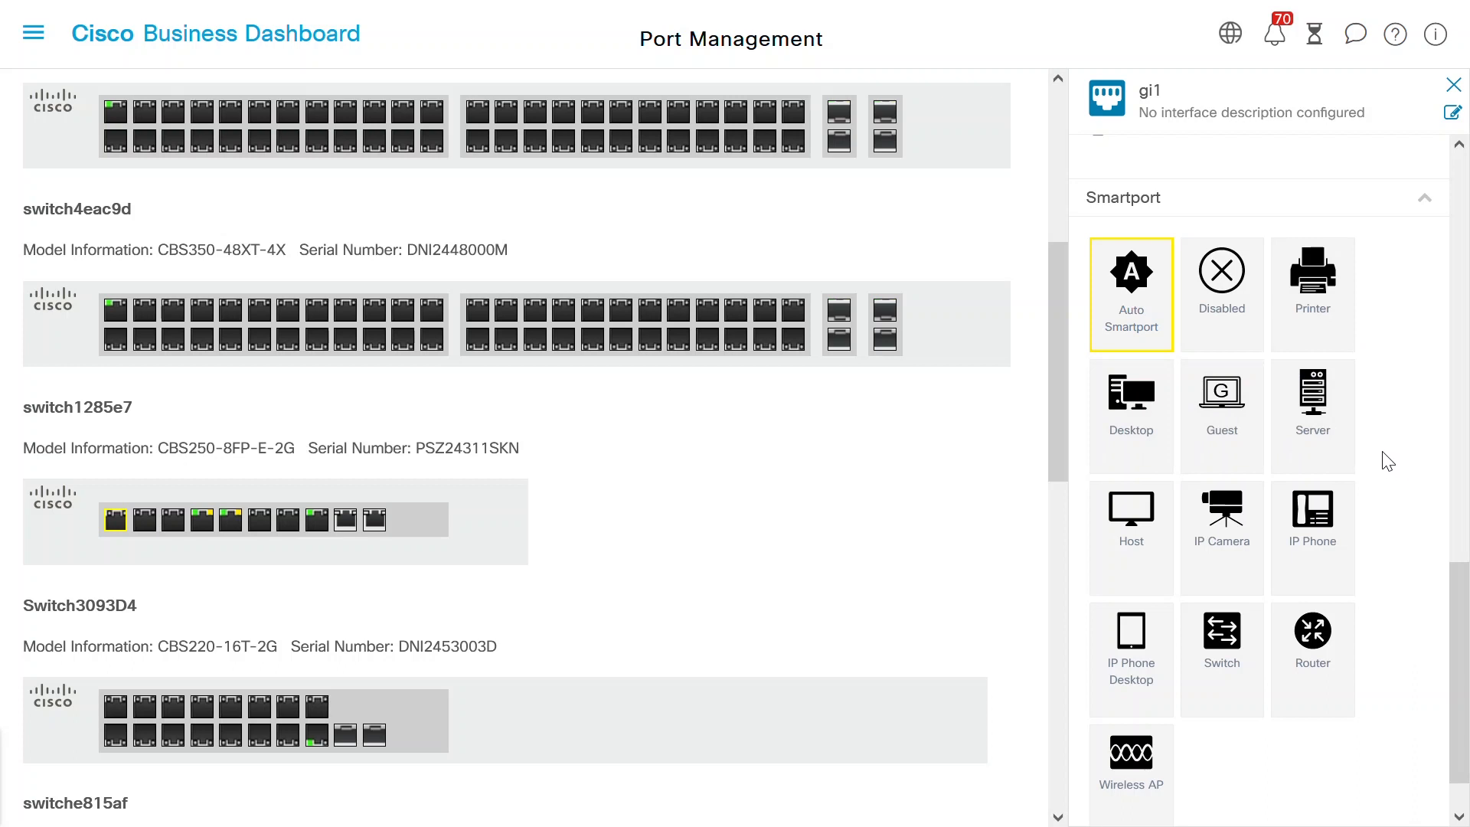
{"action": "left_click", "coordinate": [1318, 394]}
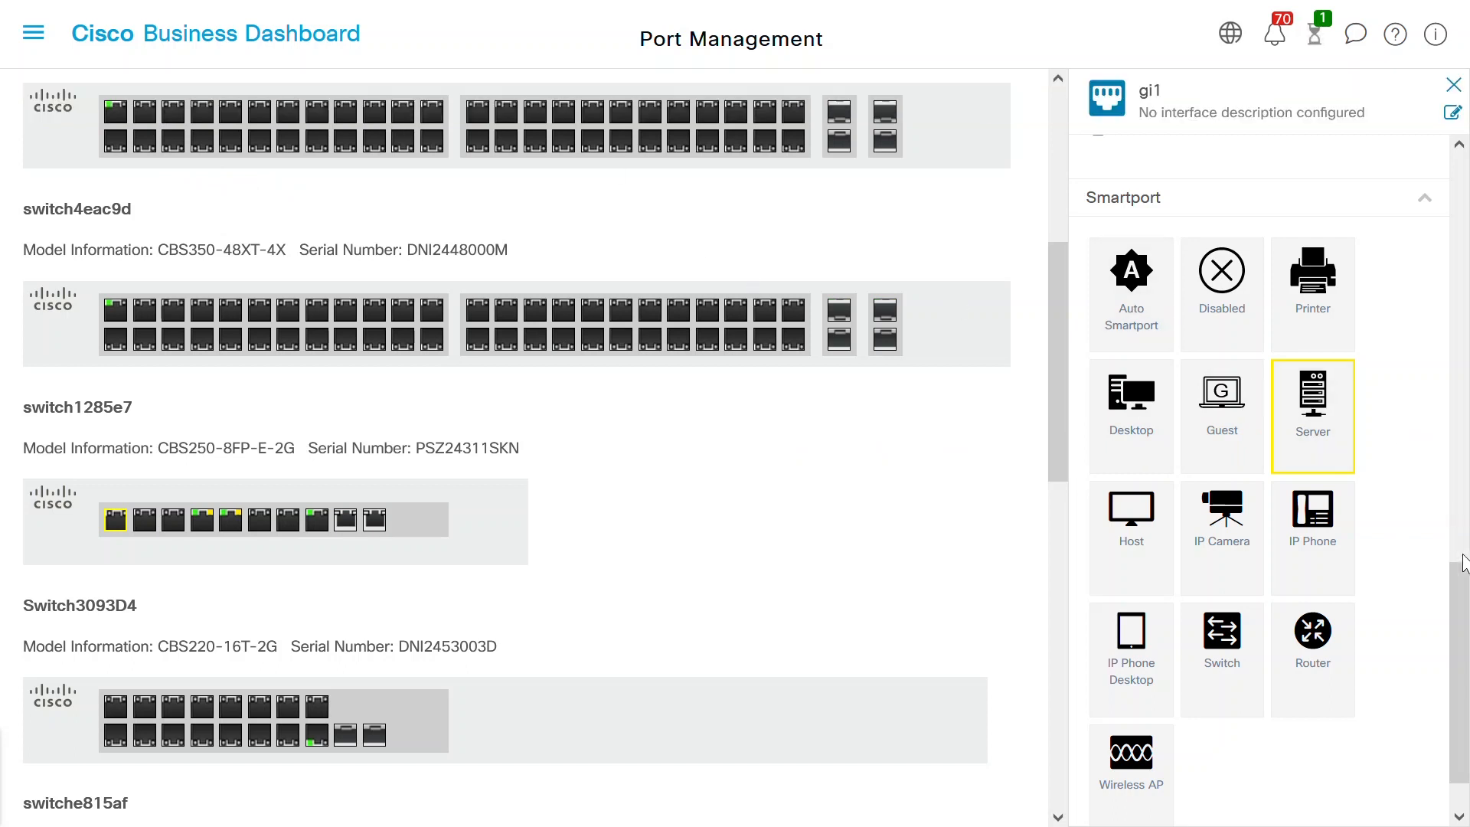
{"action": "left_click_drag", "start_coordinate": [1465, 591], "coordinate": [1465, 613]}
{"action": "scroll", "coordinate": [1465, 613], "scroll_direction": "up", "scroll_amount": 2}
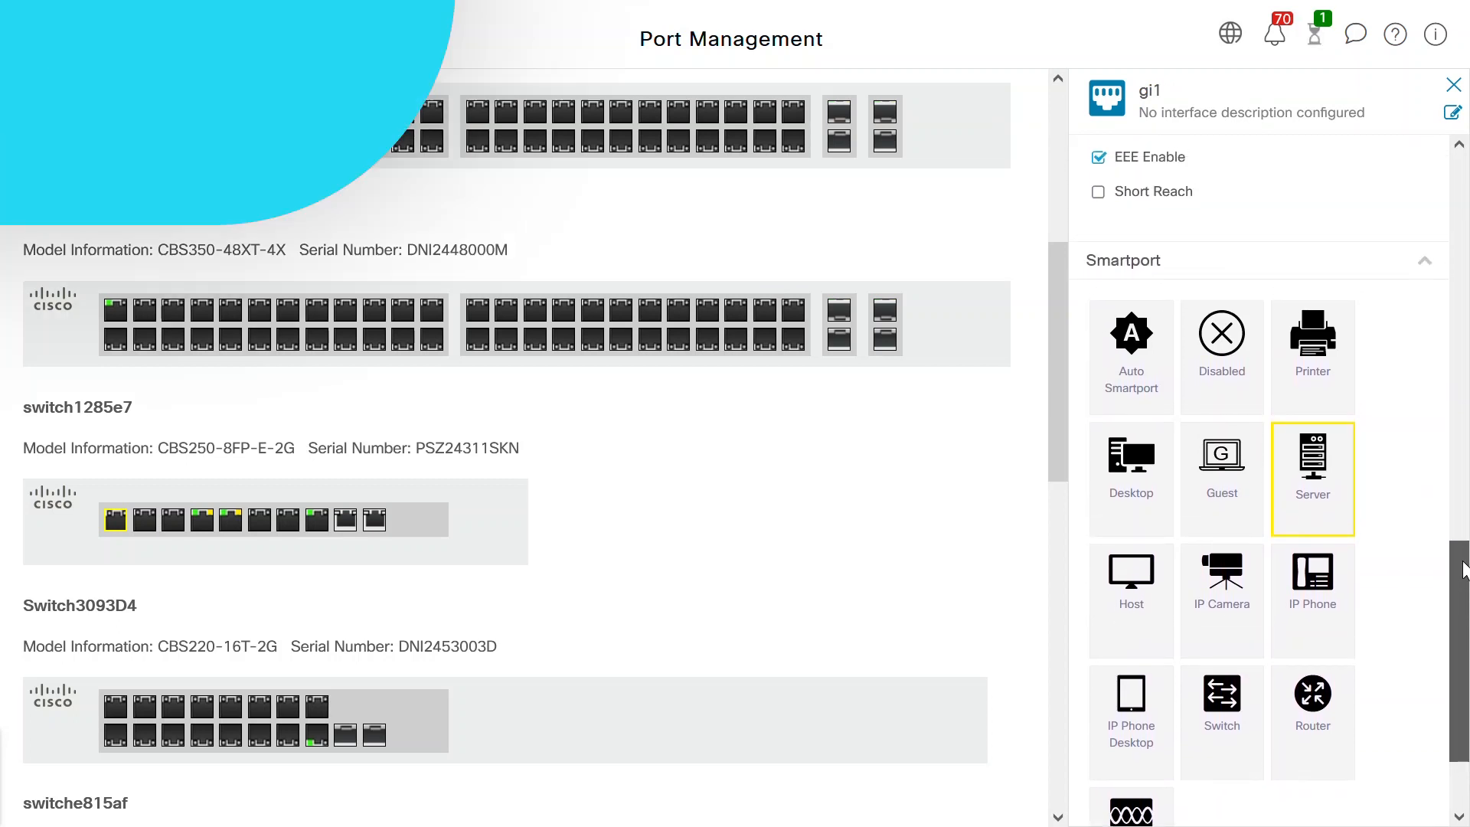